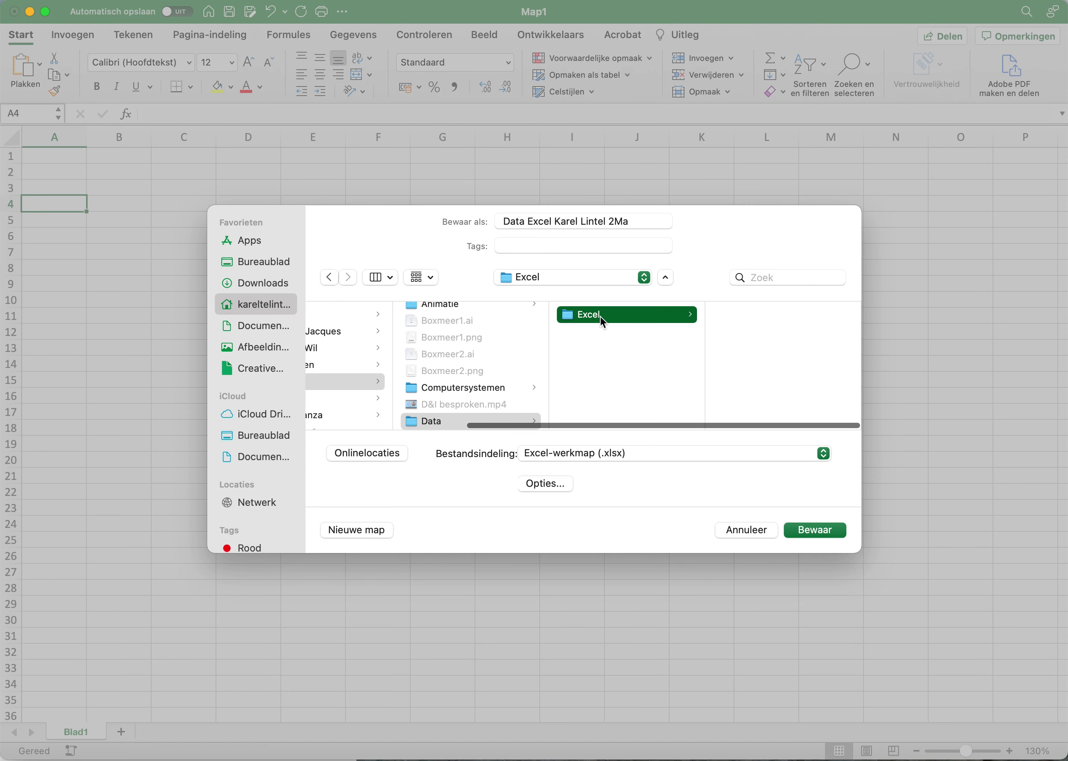
- Save the workbook as an Excel workbook (.xlsx) in the Excel folder inside Data
scroll(600, 315, left, 1)
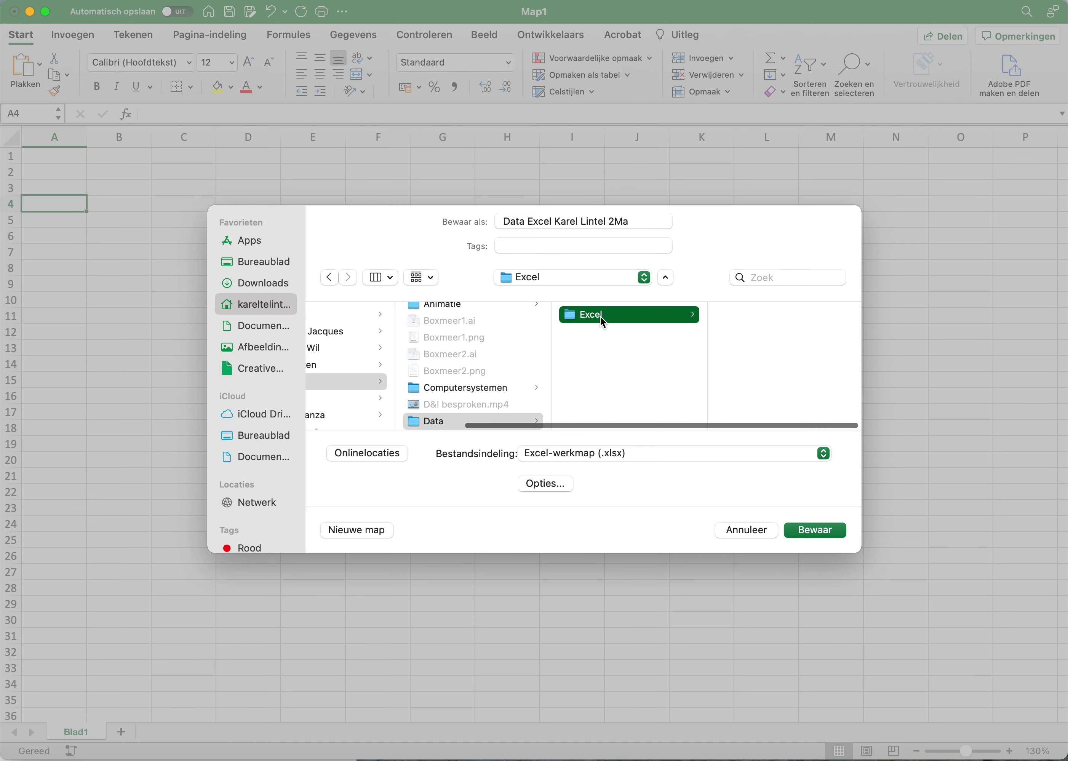
click(814, 528)
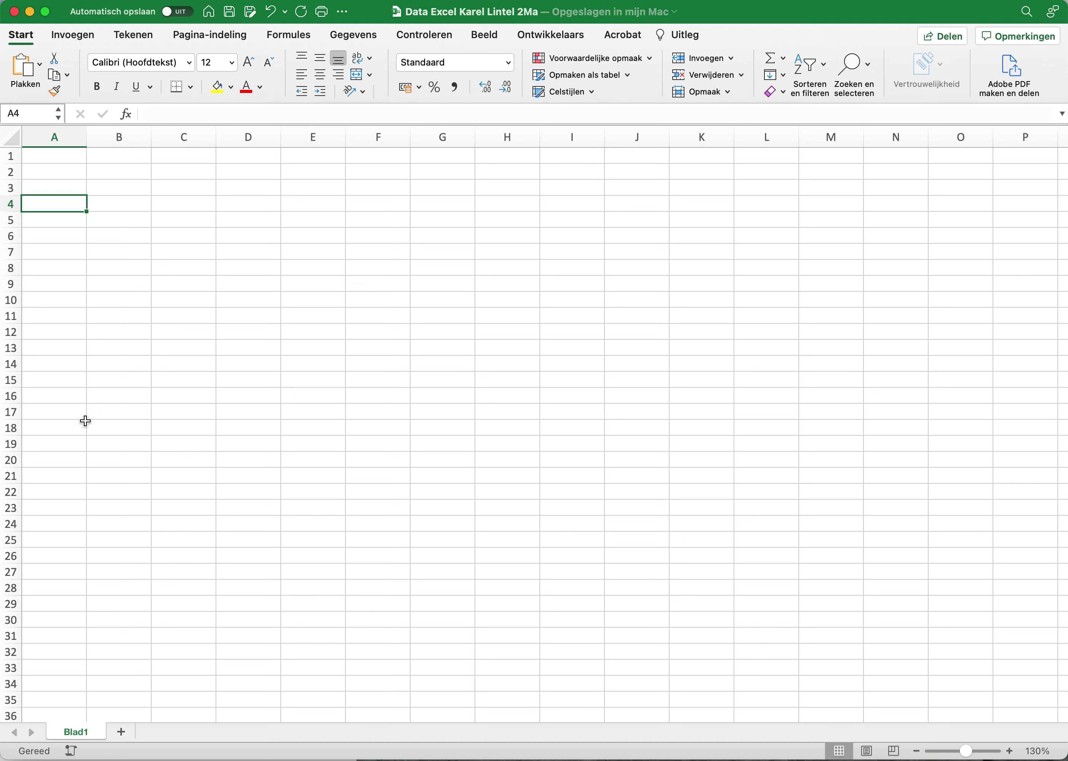
- Rename the worksheet Blad1 to "Excel A1"
right_click(78, 732)
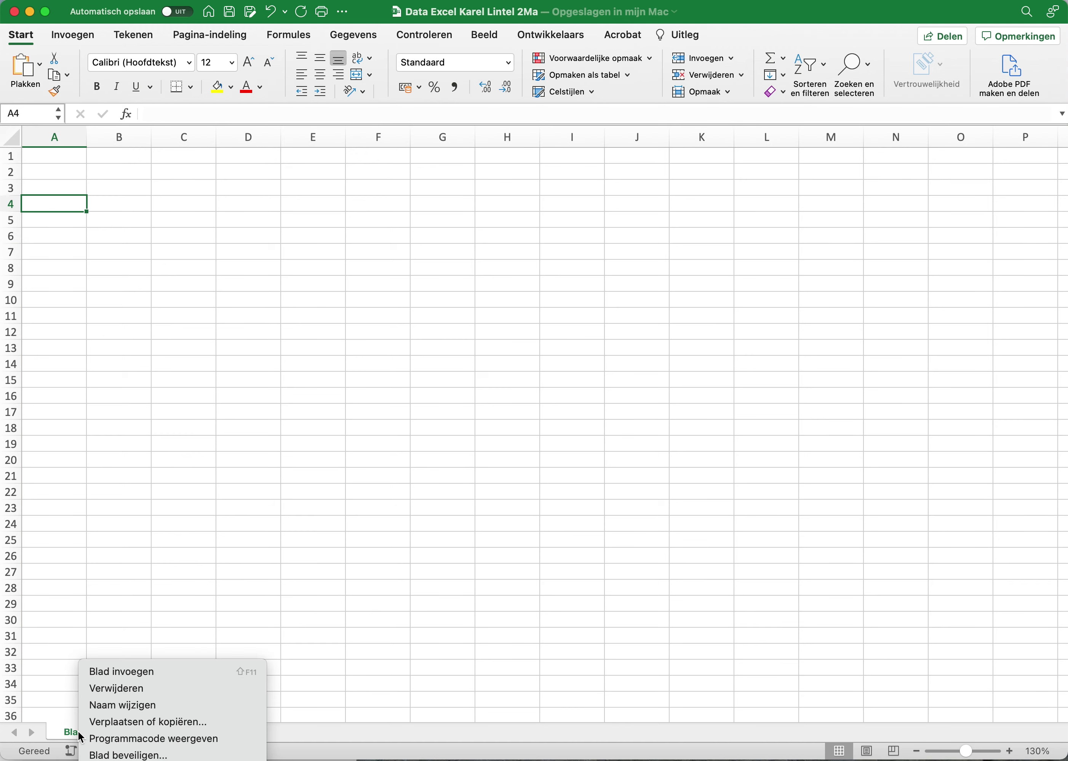
click(116, 705)
text(E)
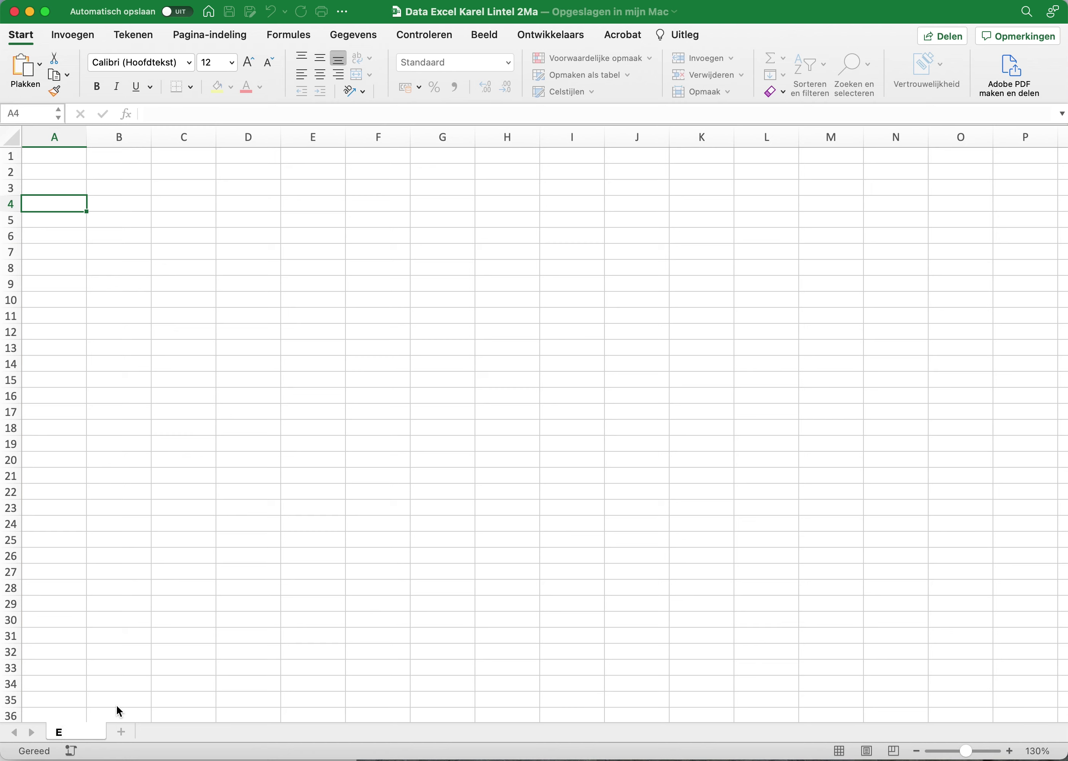
text(xcel A1)
- Enter the title "Boodschappelijstje" in cell A1
click(70, 160)
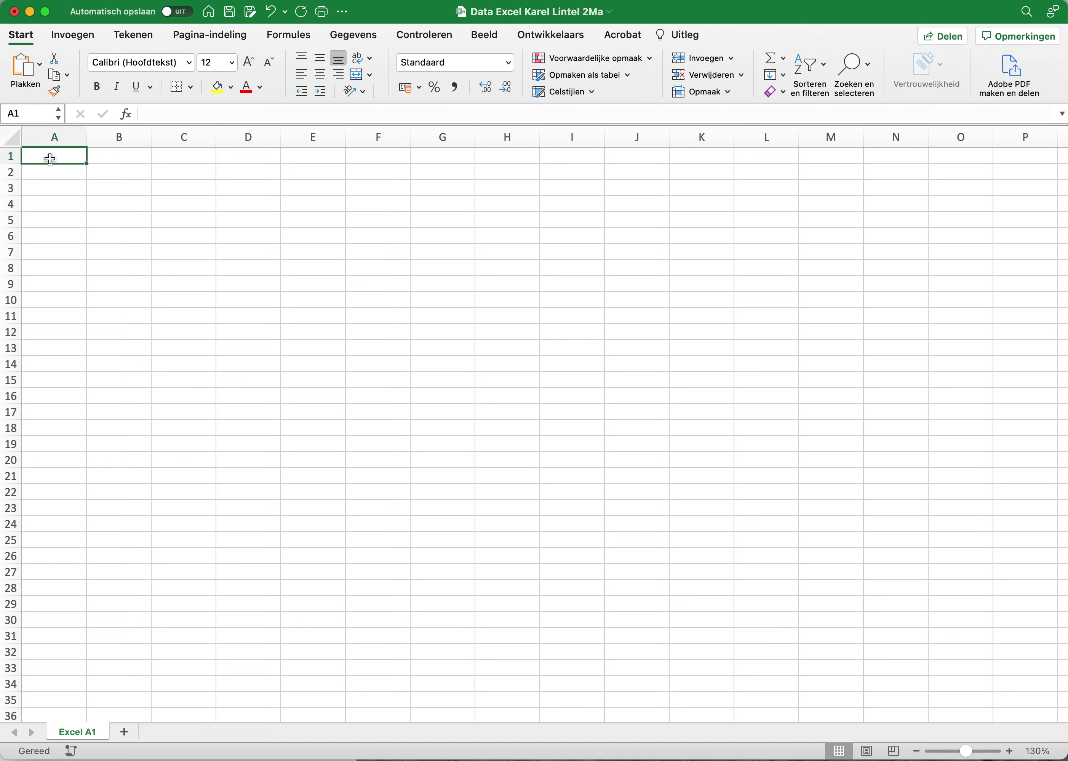
text(Boodschappelijstje)
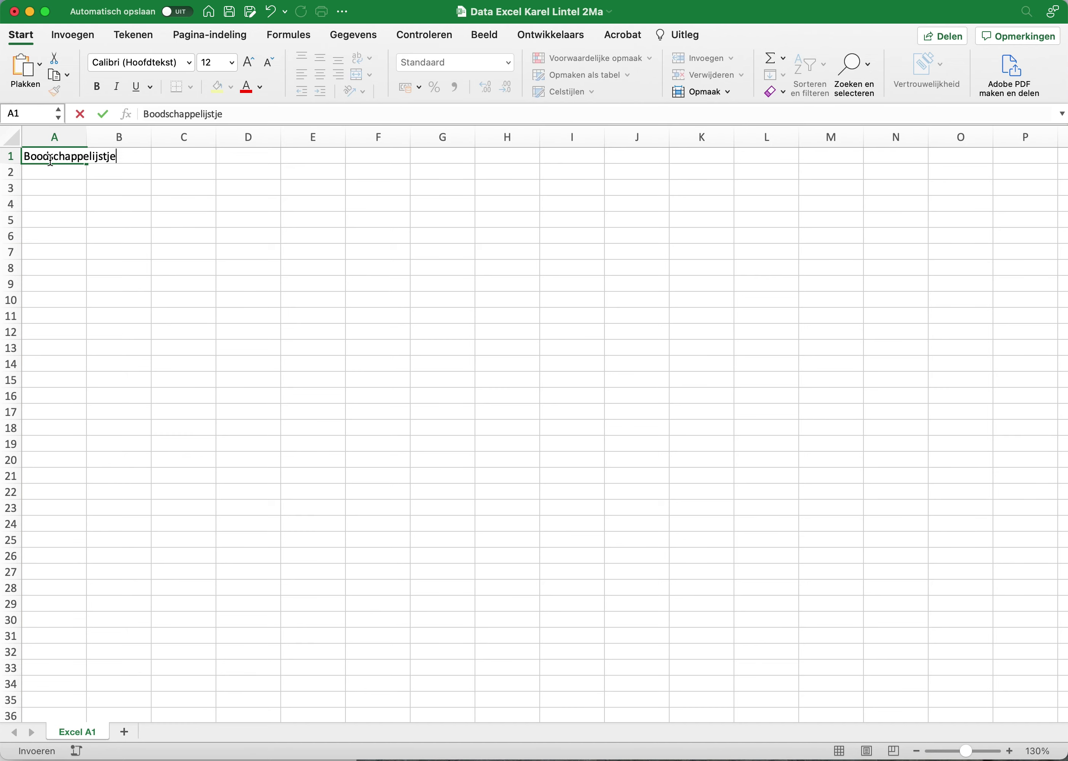
key(Escape)
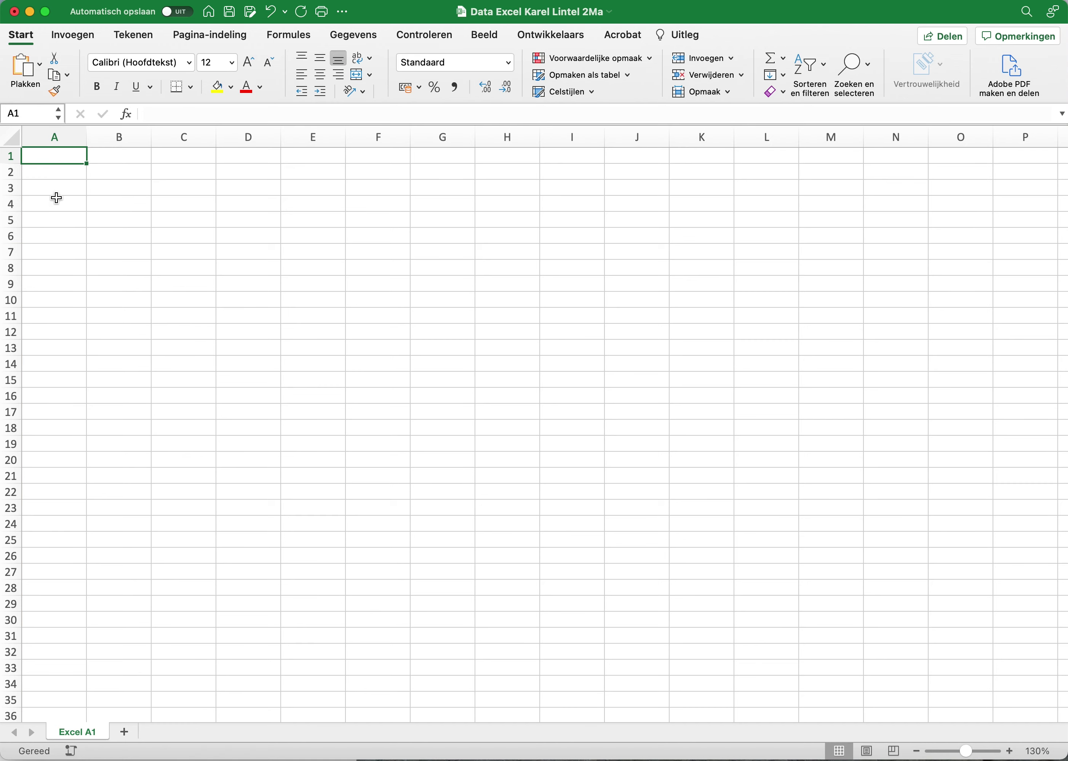
text(Boodschappelijstje)
key(Return)
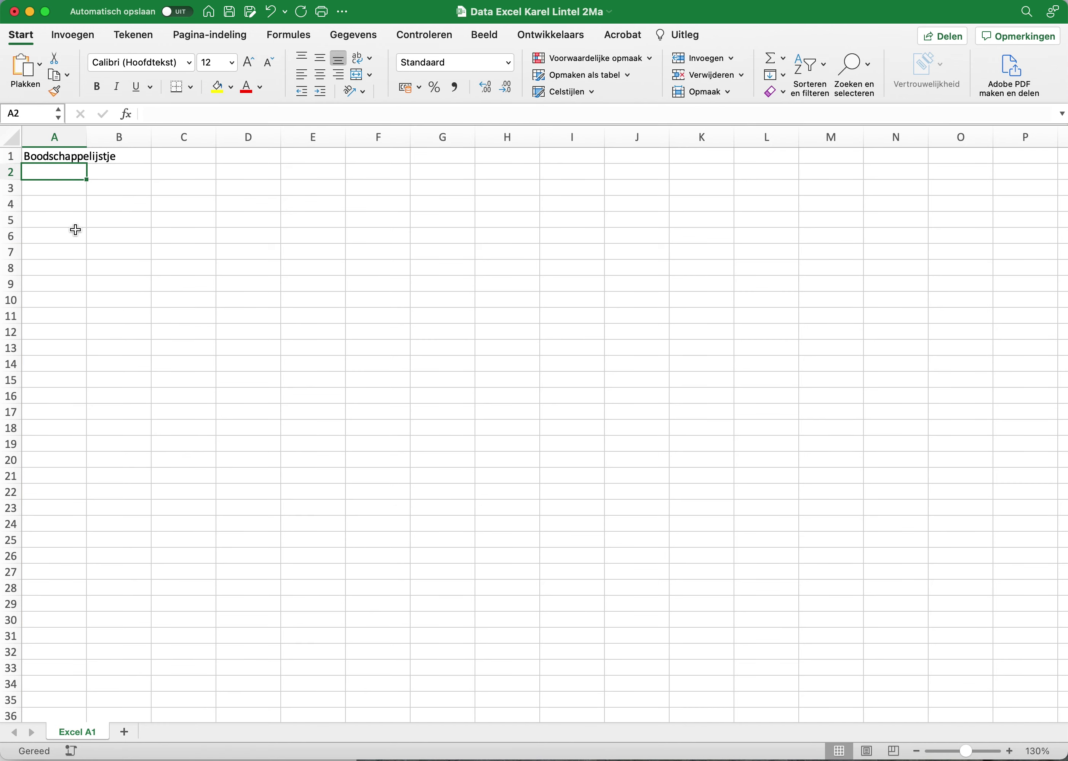
- List the items appel, peer and banaan in cells A2 to A4 under the title
text(appel)
key(Return)
text(peer)
key(Return)
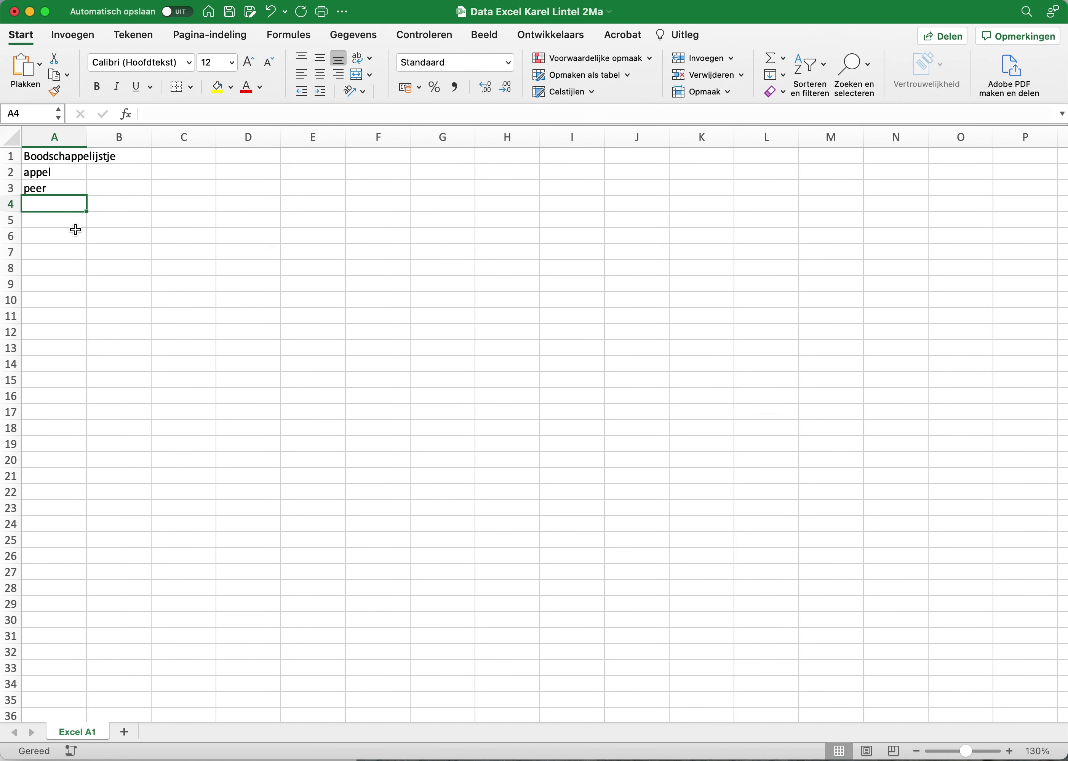
text(banaan)
- Enter the item prices in B2 to B4: 0,5 for appel; 0,6 for peer; 0,4 for banaan
click(111, 175)
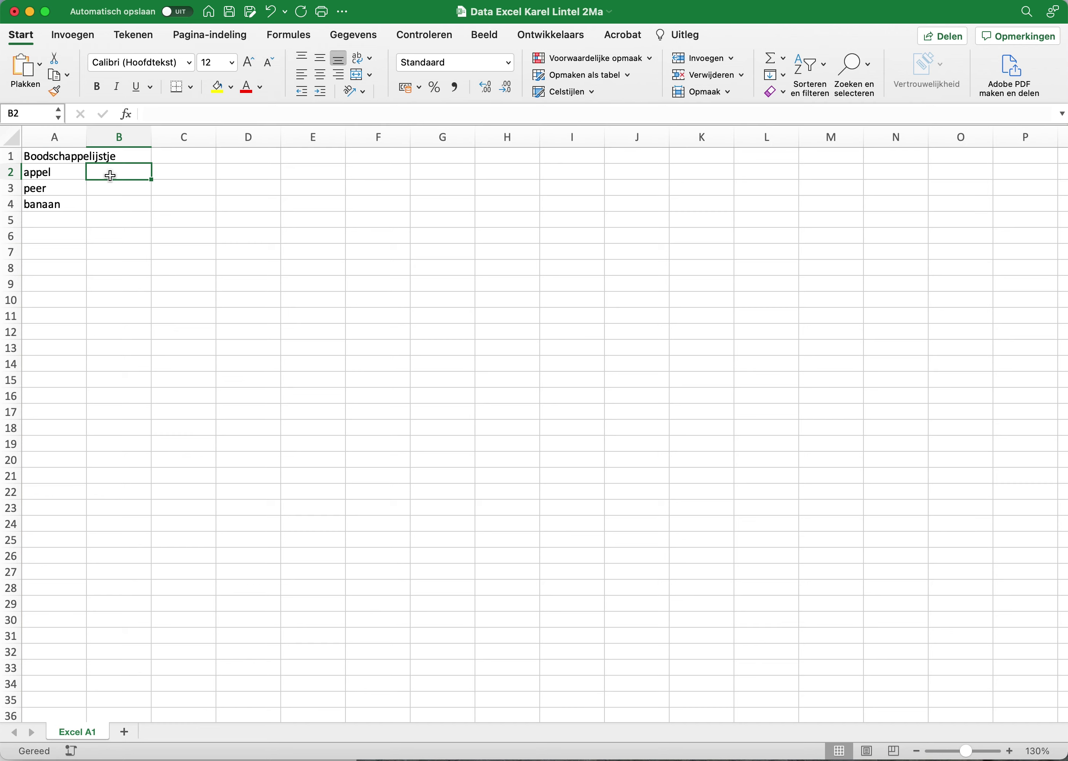
text(0,5)
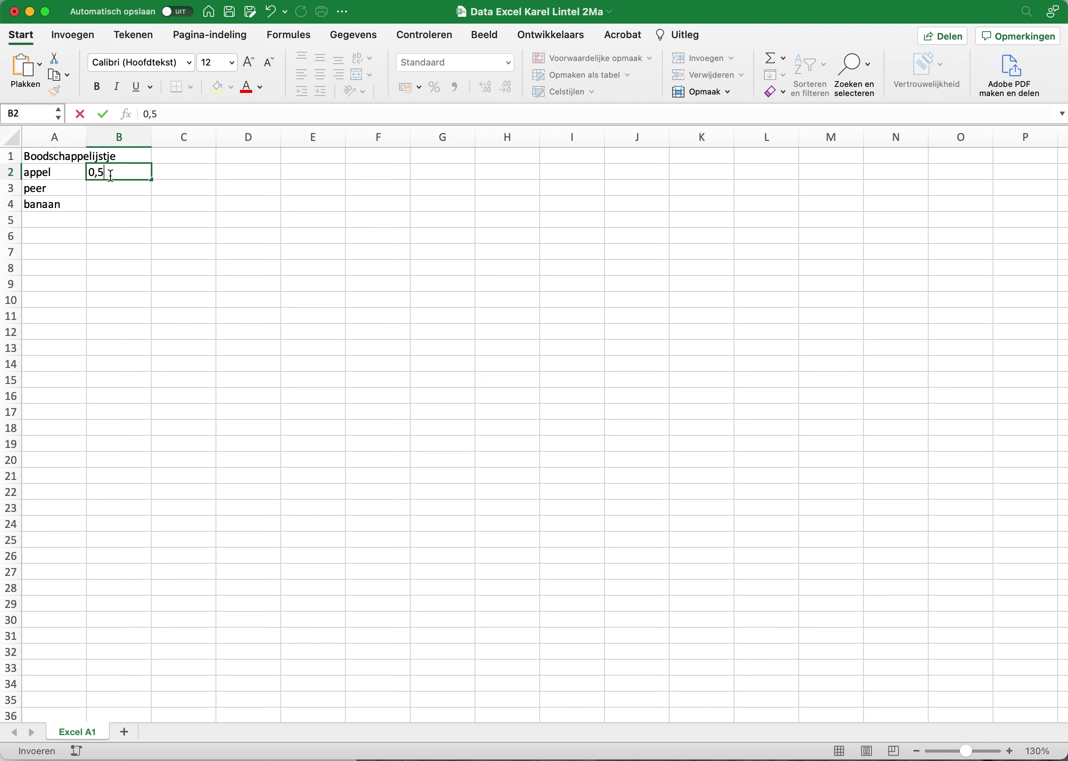
text(0)
key(Return)
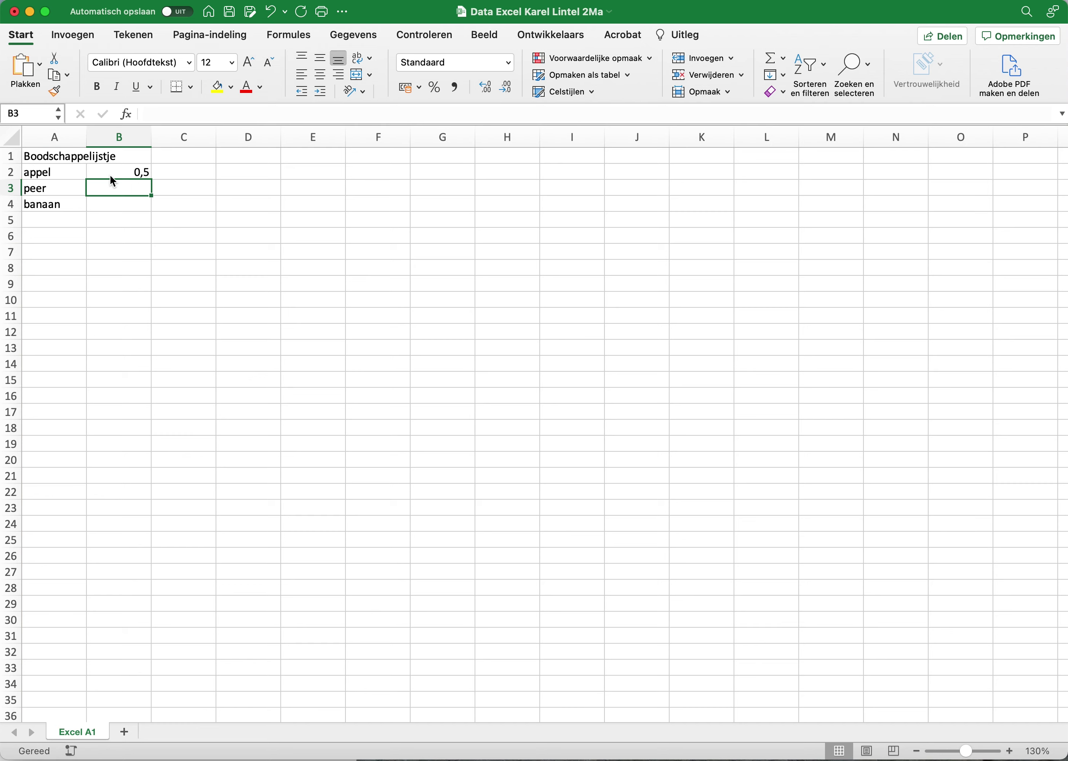
text(0,6)
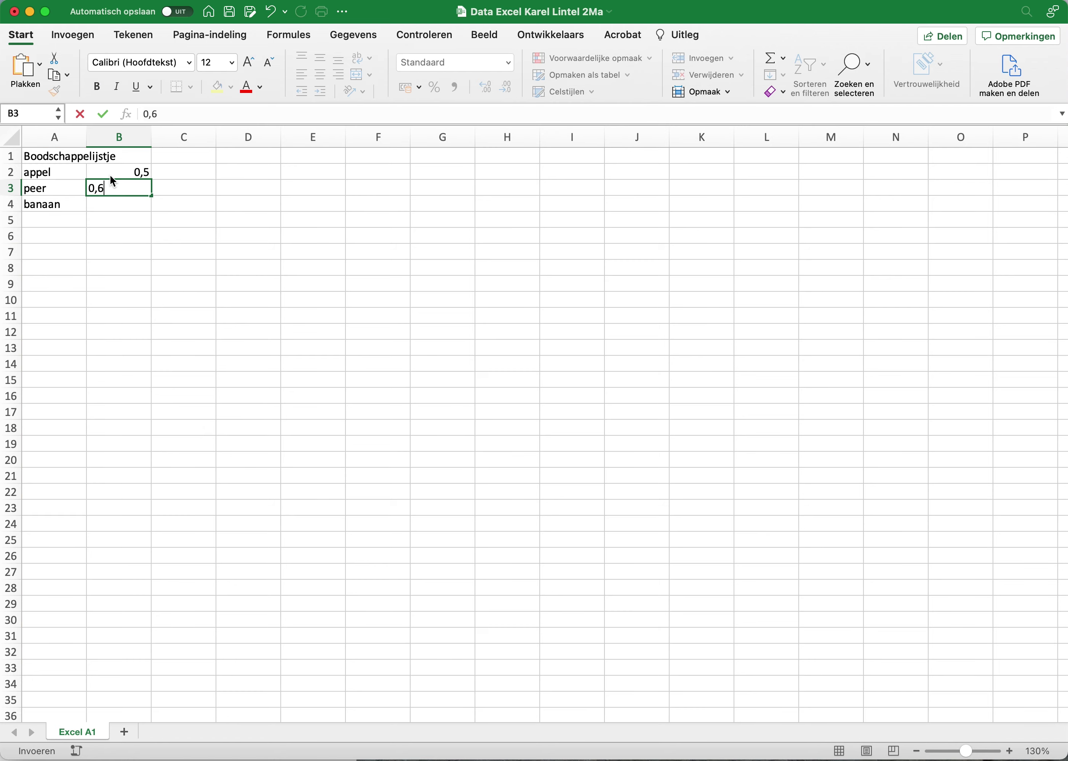
key(Return)
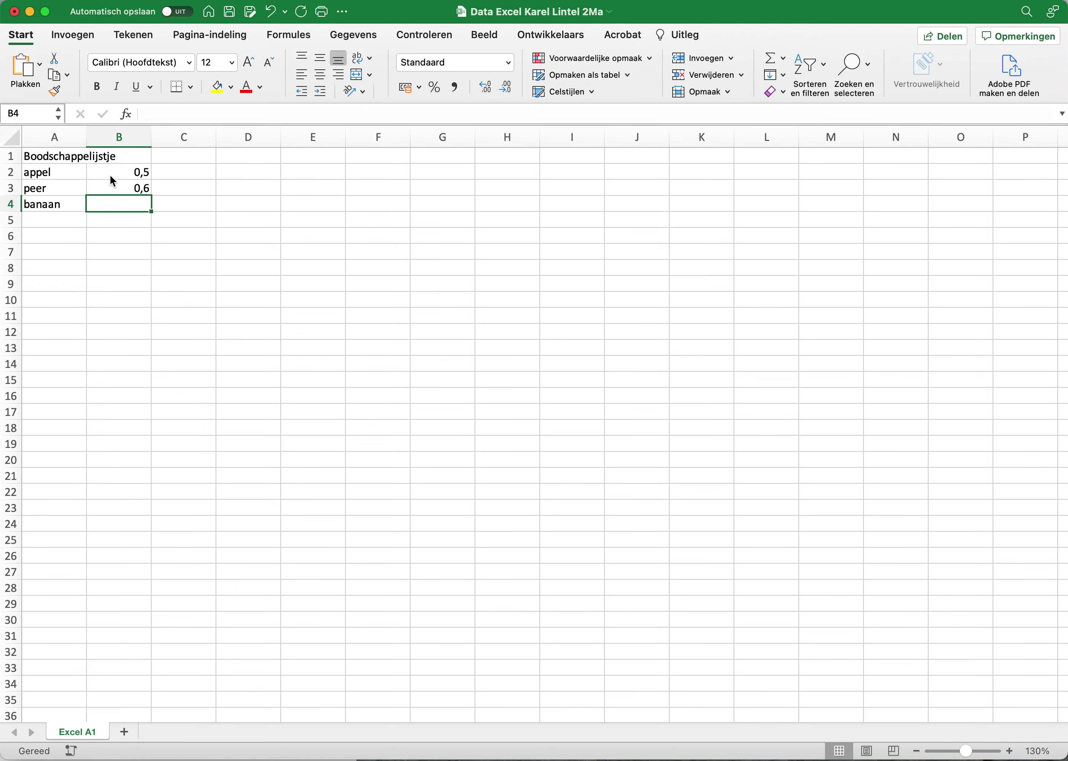
text(0,4)
key(Return)
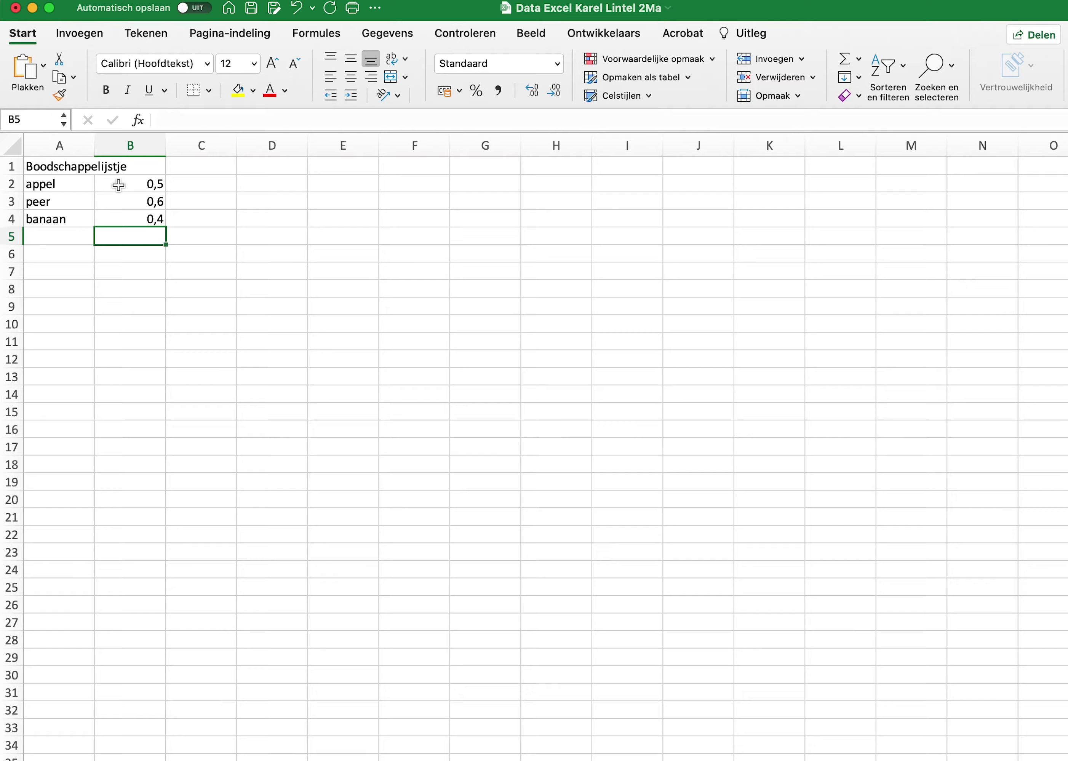
- Format the prices in B2:B4 with the financial number format € Nederlands (standaard)
click(118, 185)
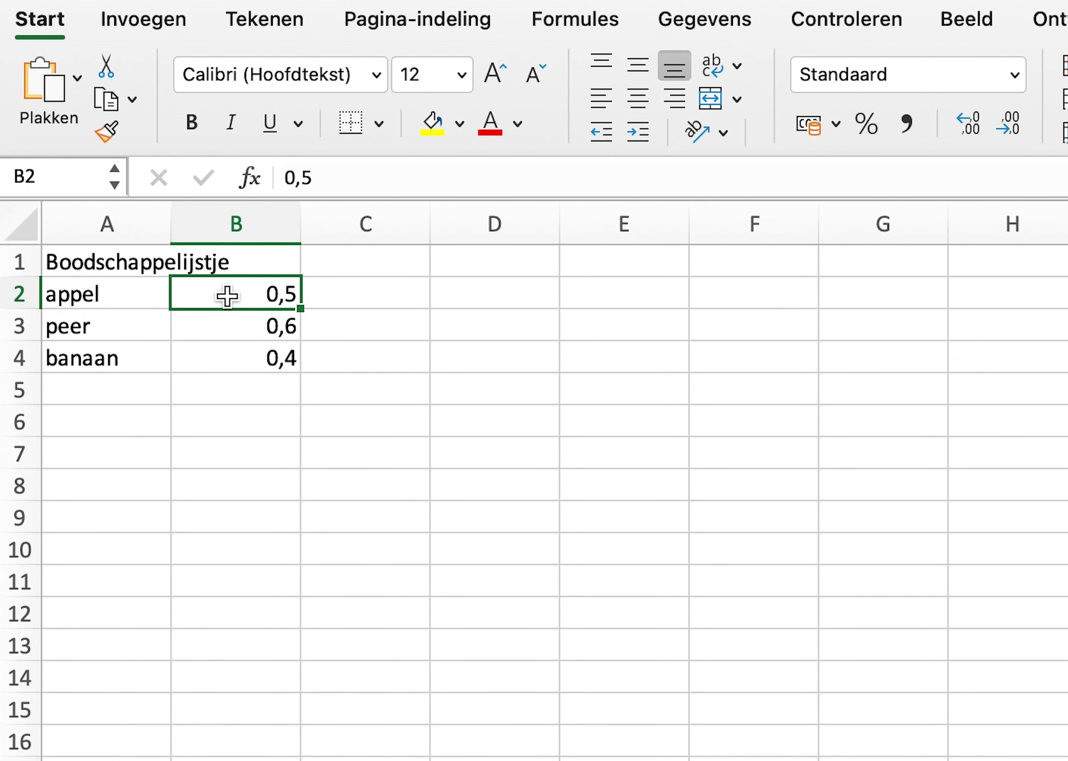
drag(227, 296, 221, 350)
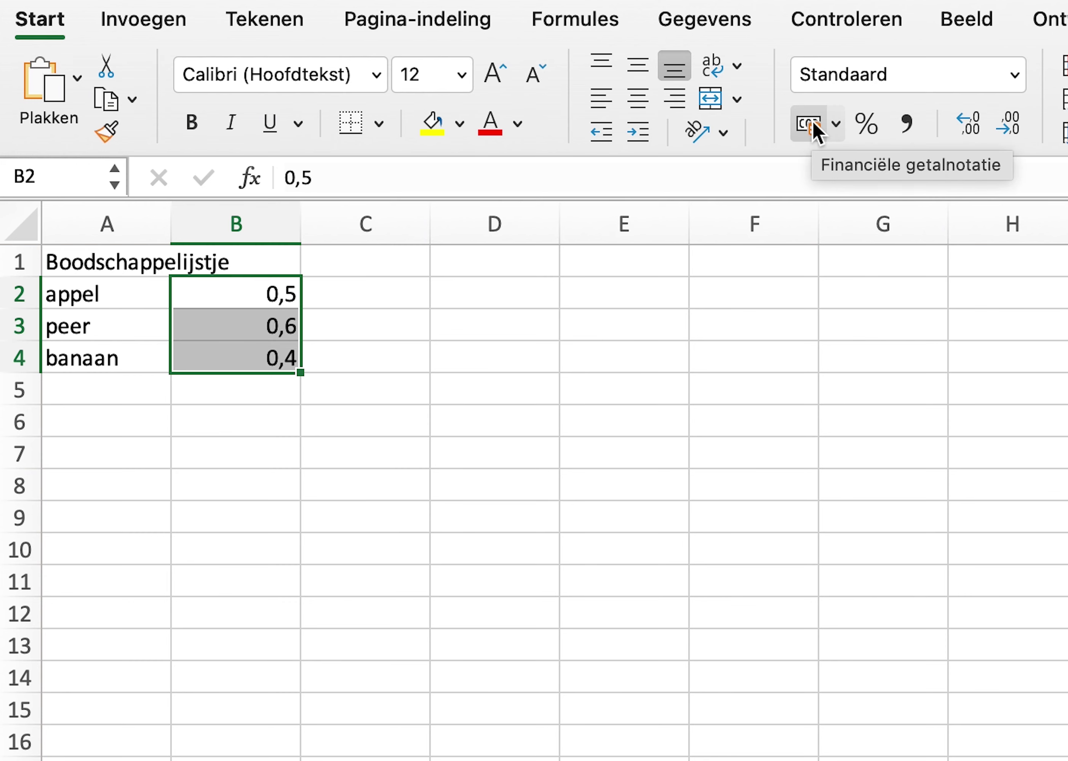
click(836, 125)
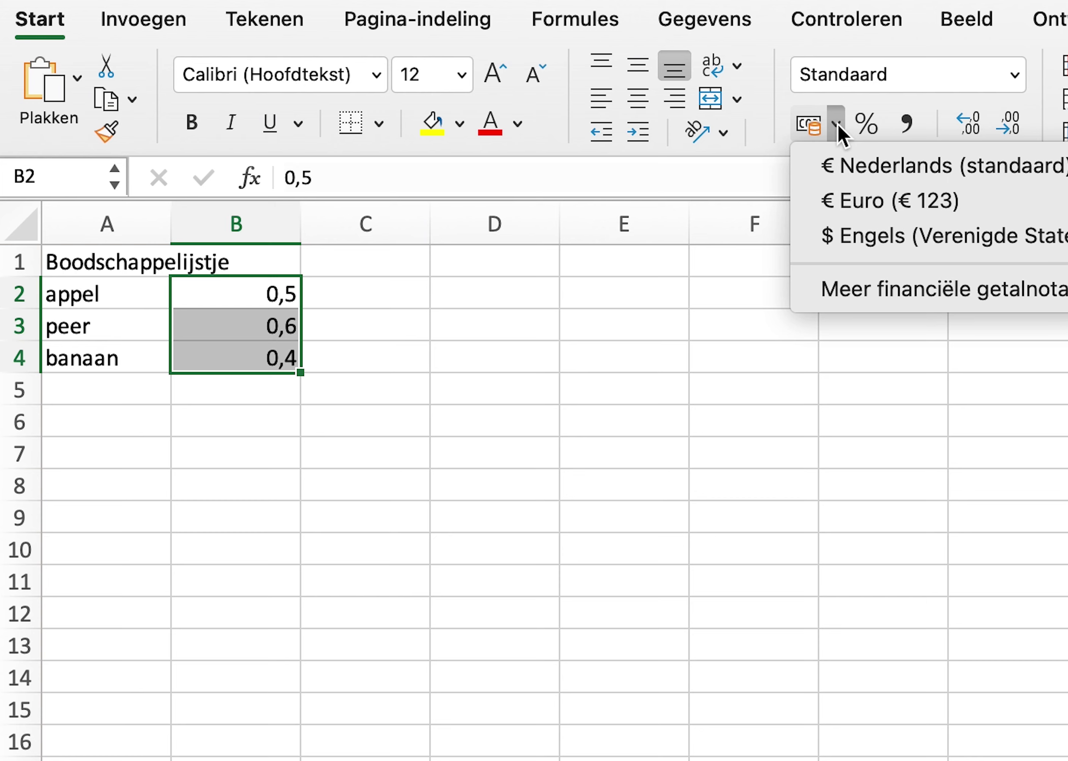
click(861, 167)
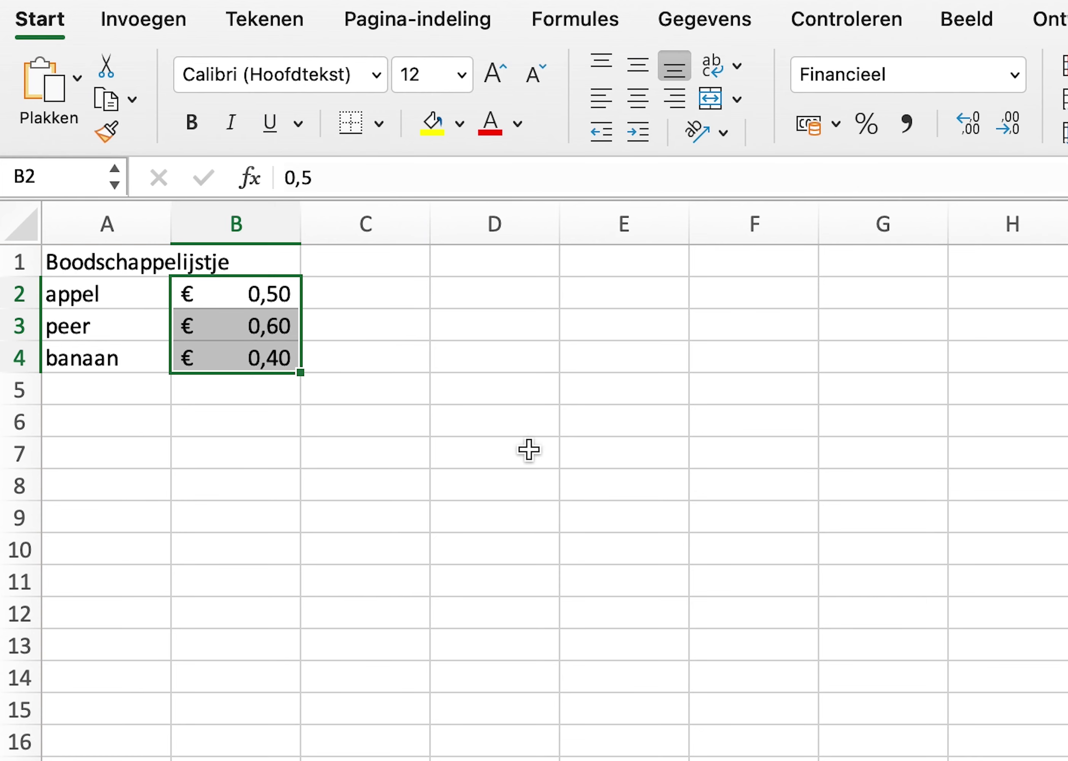
- Enter the quantities 4, 6 and 5 for appel, peer and banaan in cells C2 to C4
click(398, 300)
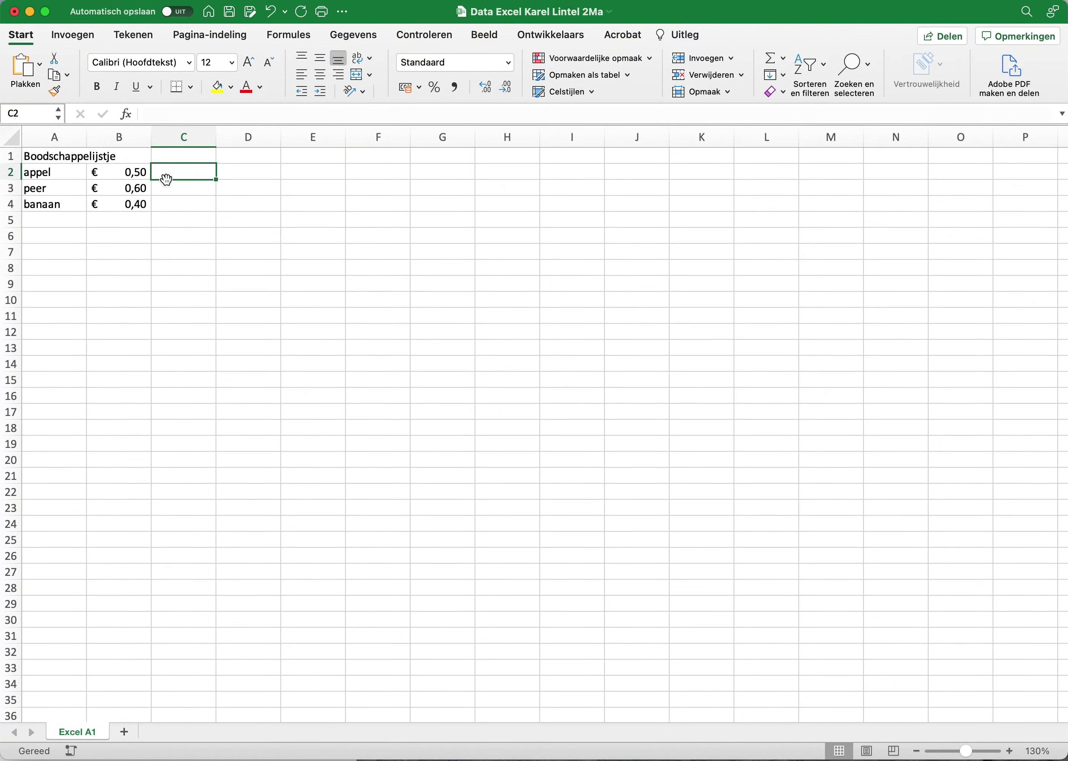
click(172, 173)
text(4)
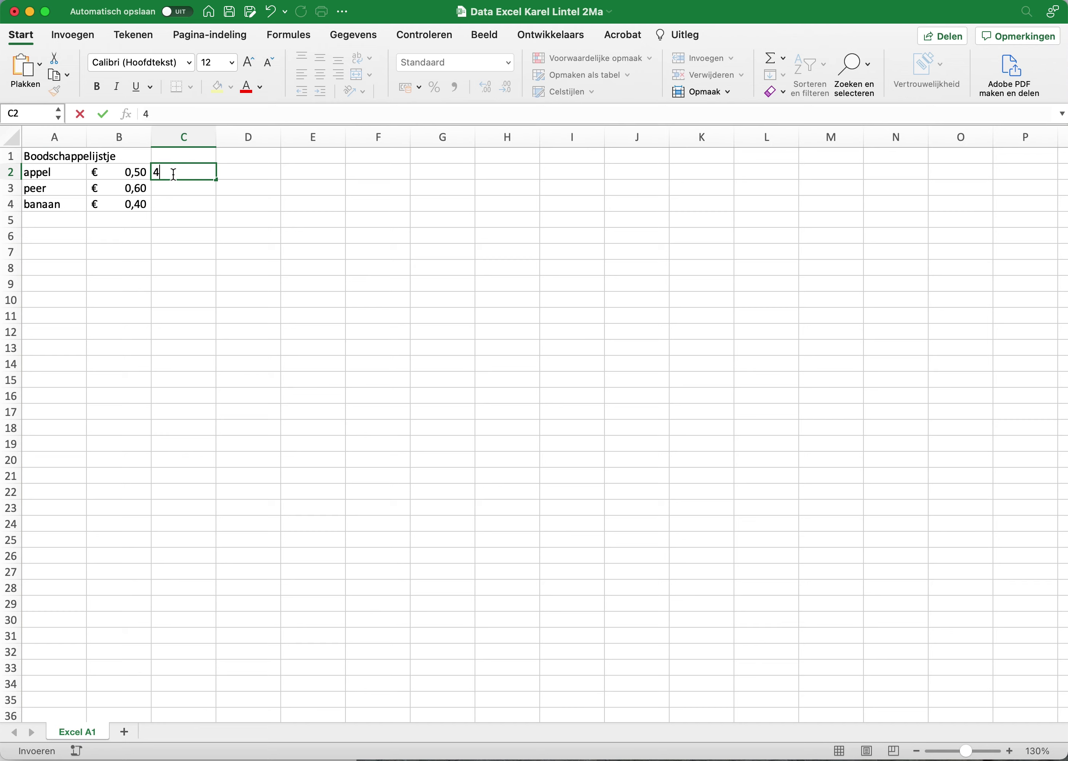
key(Return)
text(6)
key(Return)
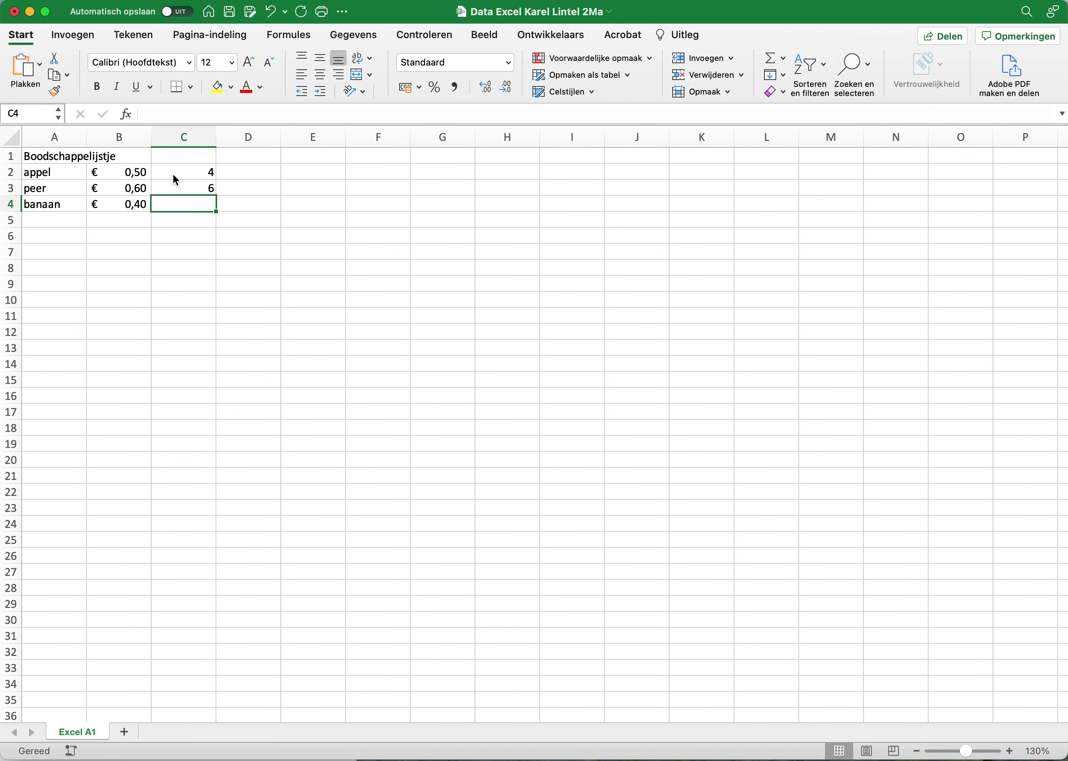
text(5)
key(Return)
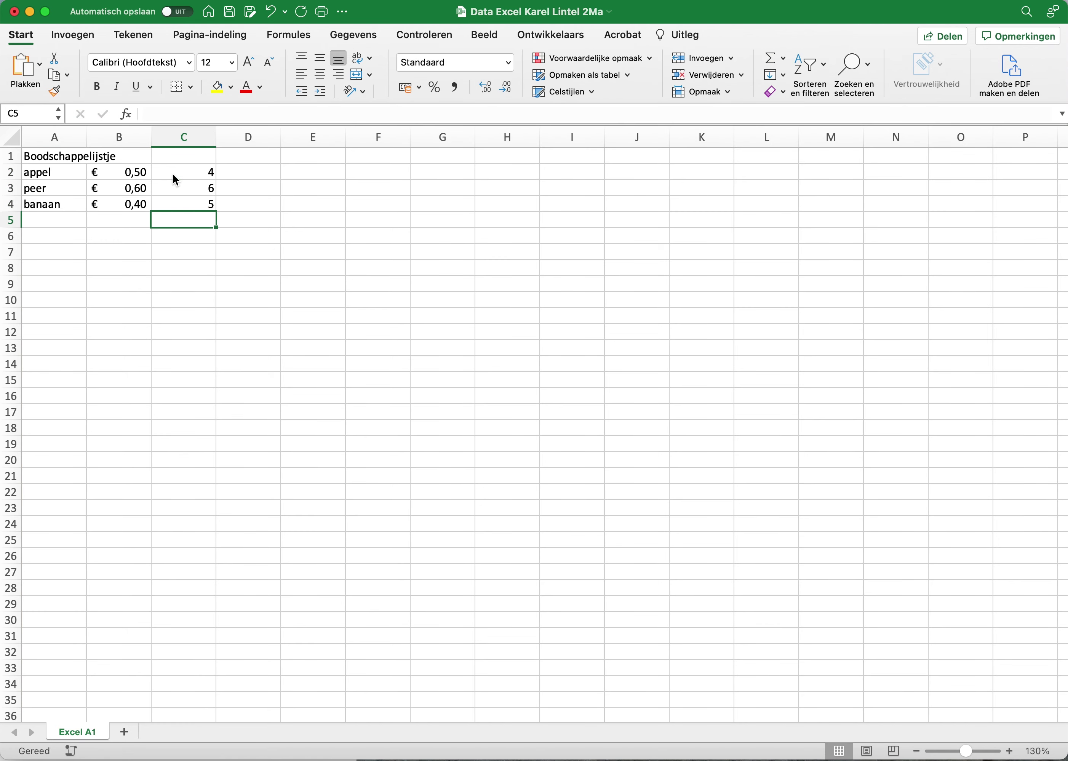
- Move the item data in A2:C4 down one row to A3:C5, freeing row 2
click(43, 173)
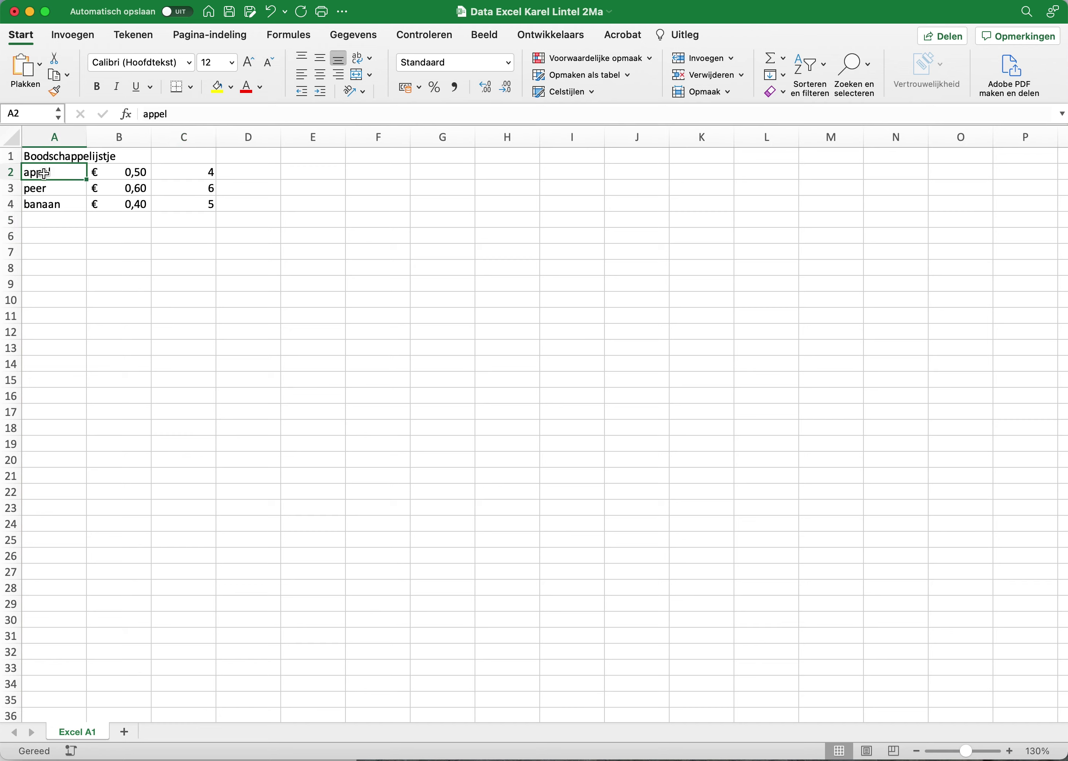
drag(43, 174, 167, 226)
click(167, 282)
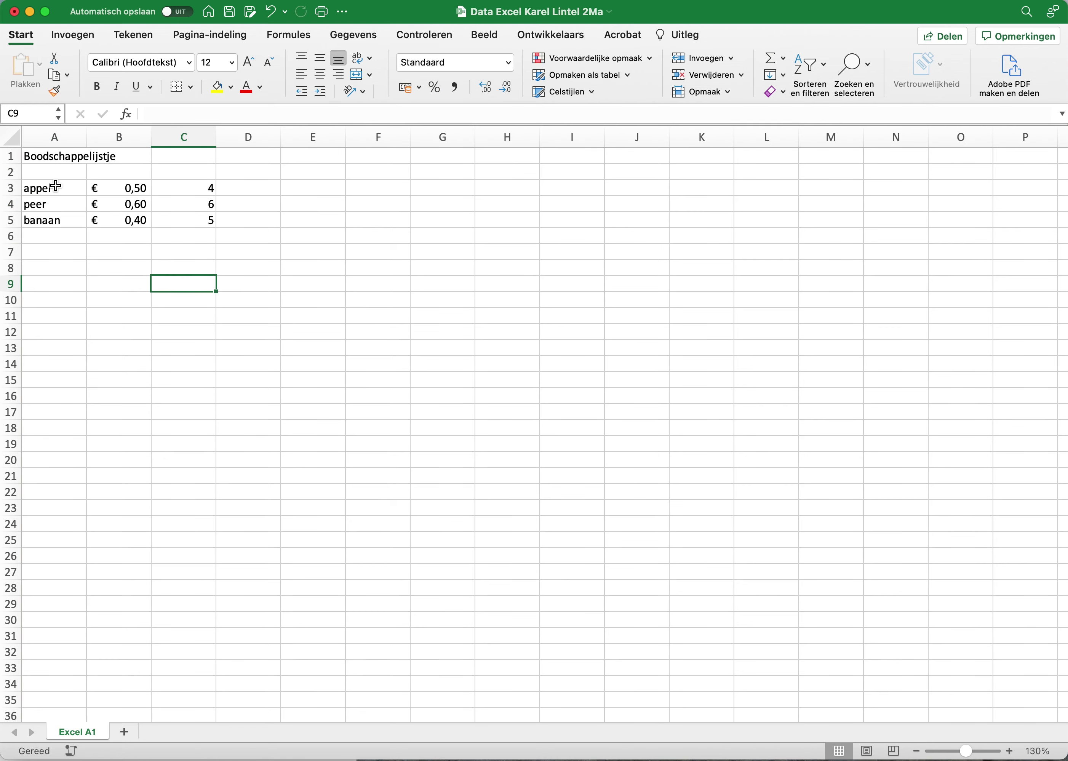
- Enter the column headers artikel, prijs/stuk and aantal in cells A2 to C2
click(53, 175)
text(artikel)
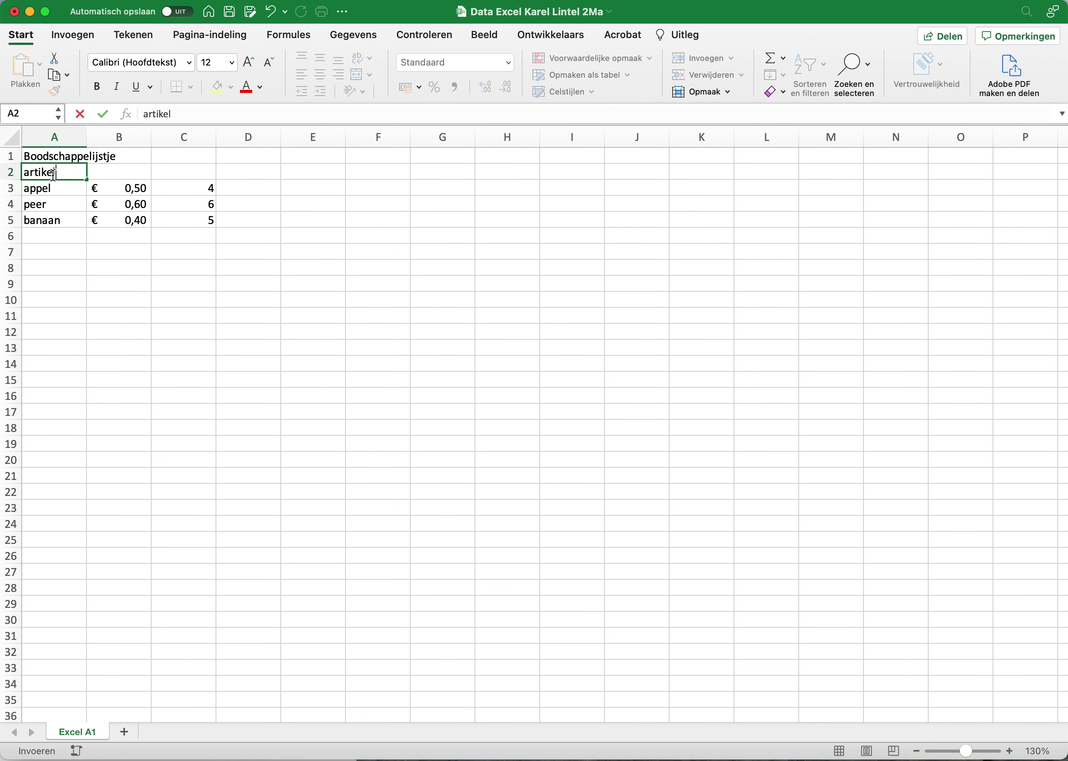
key(Tab)
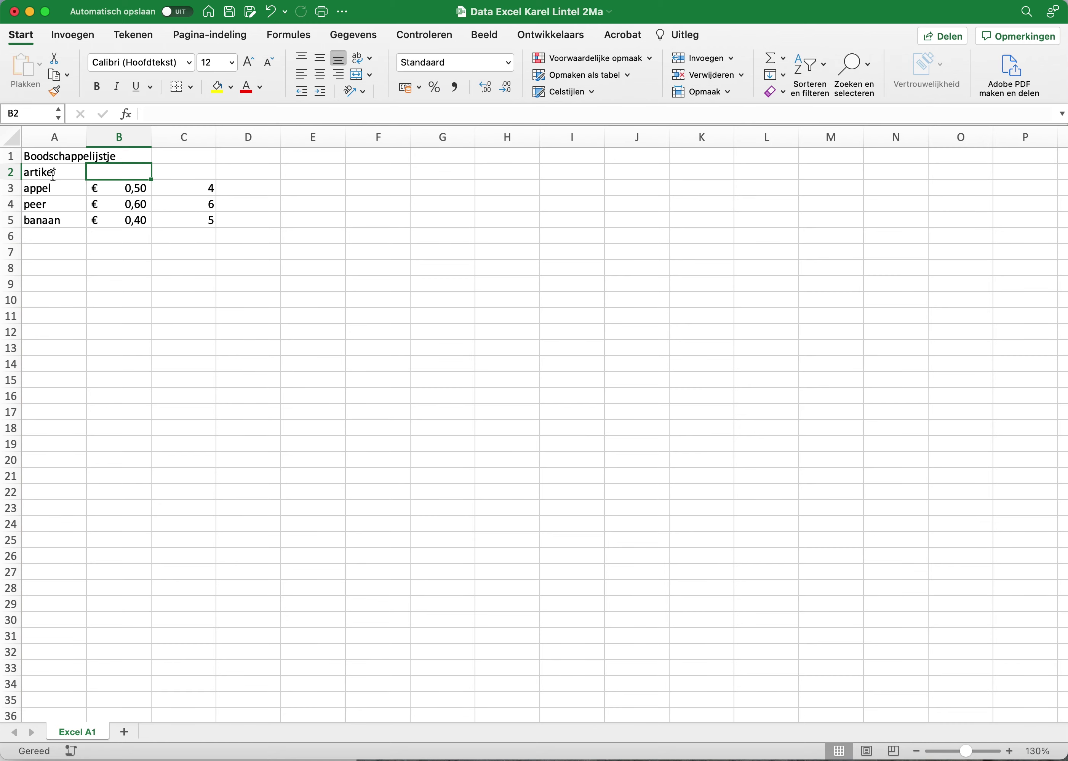
text(prijs/stuk)
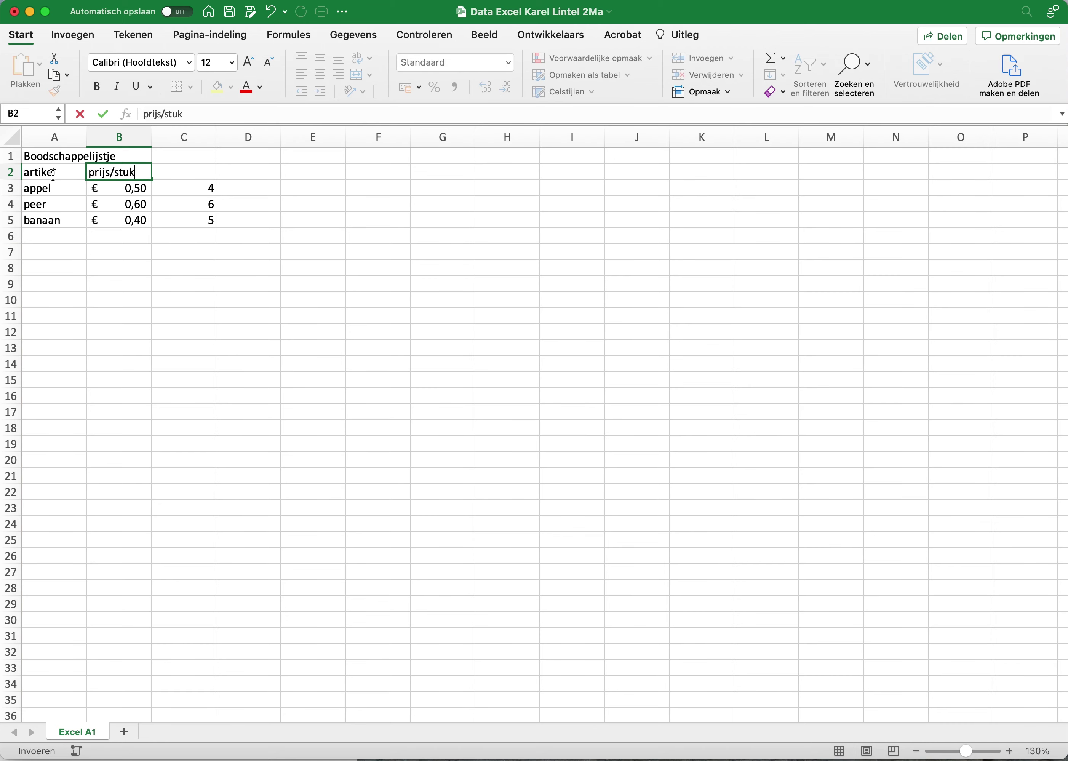
key(Tab)
text(aantal)
key(Tab)
key(Down)
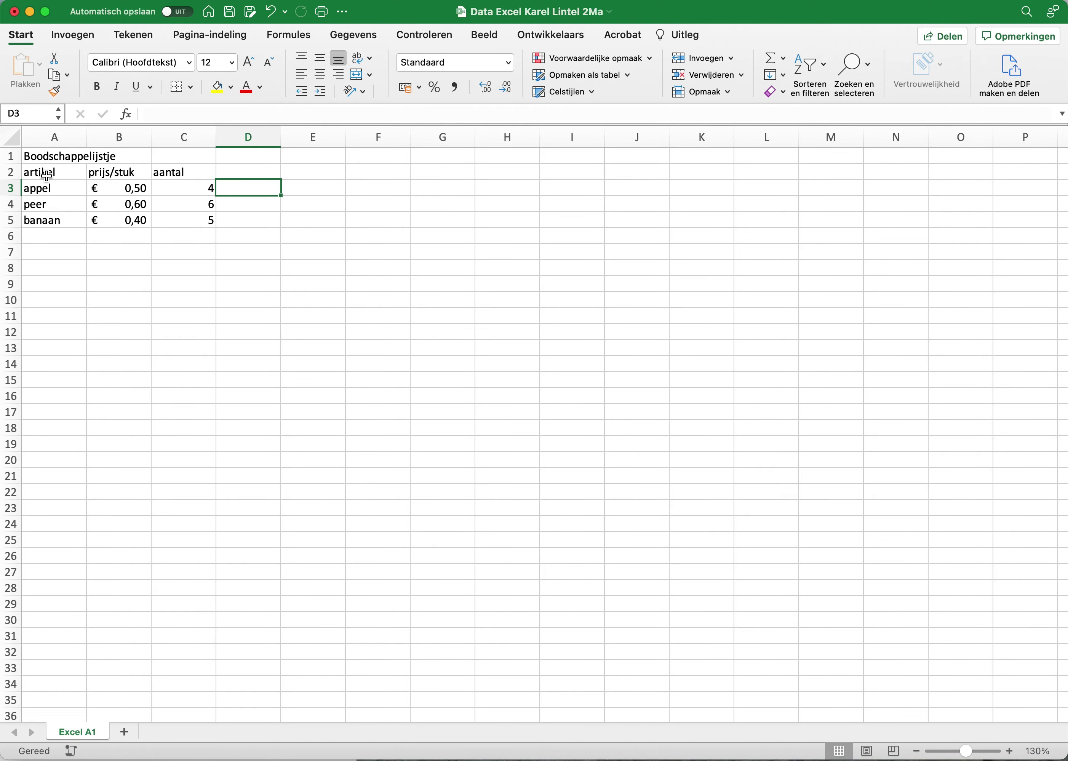
- Fill the header cells A2:C2 with the standard purple colour
drag(46, 175, 165, 174)
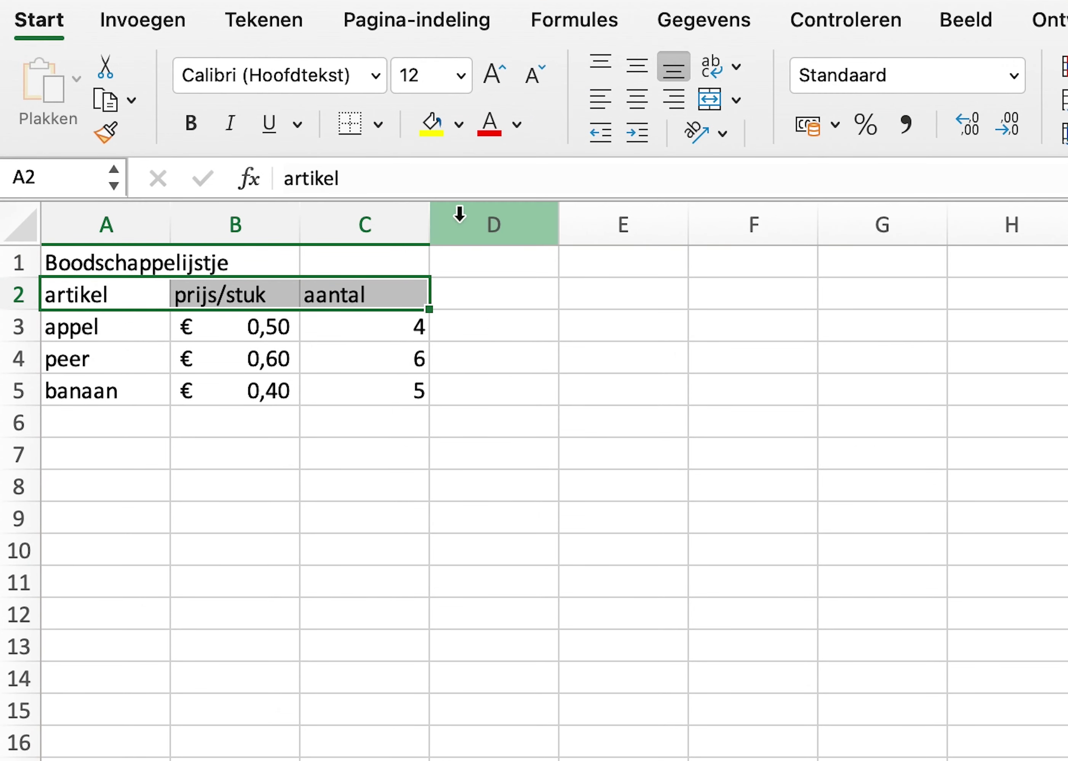
click(458, 124)
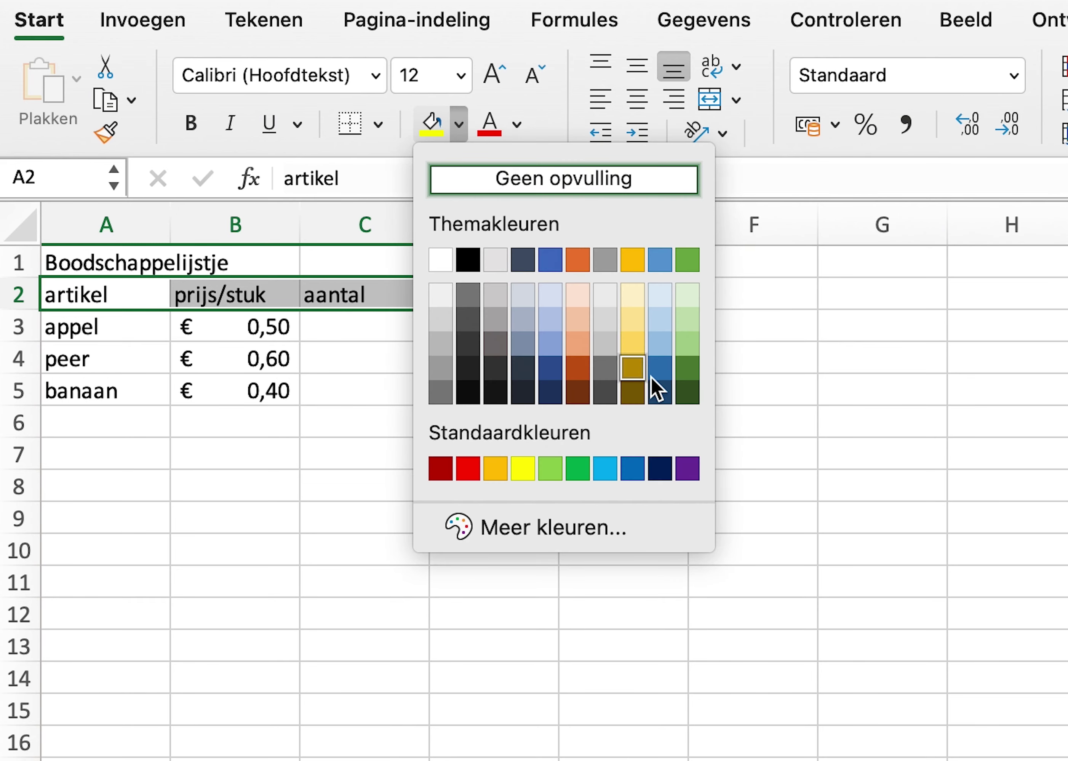
click(686, 471)
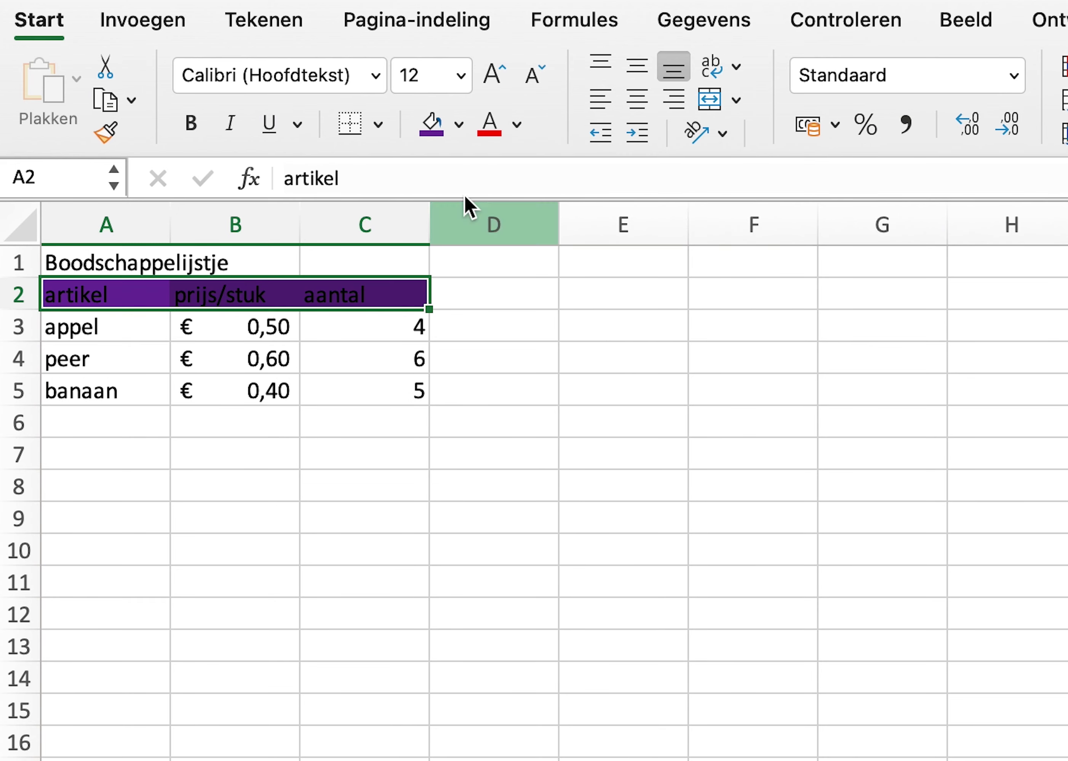
- Set the font colour of the header text in A2:C2 to white and deselect the headers
click(516, 126)
key(Escape)
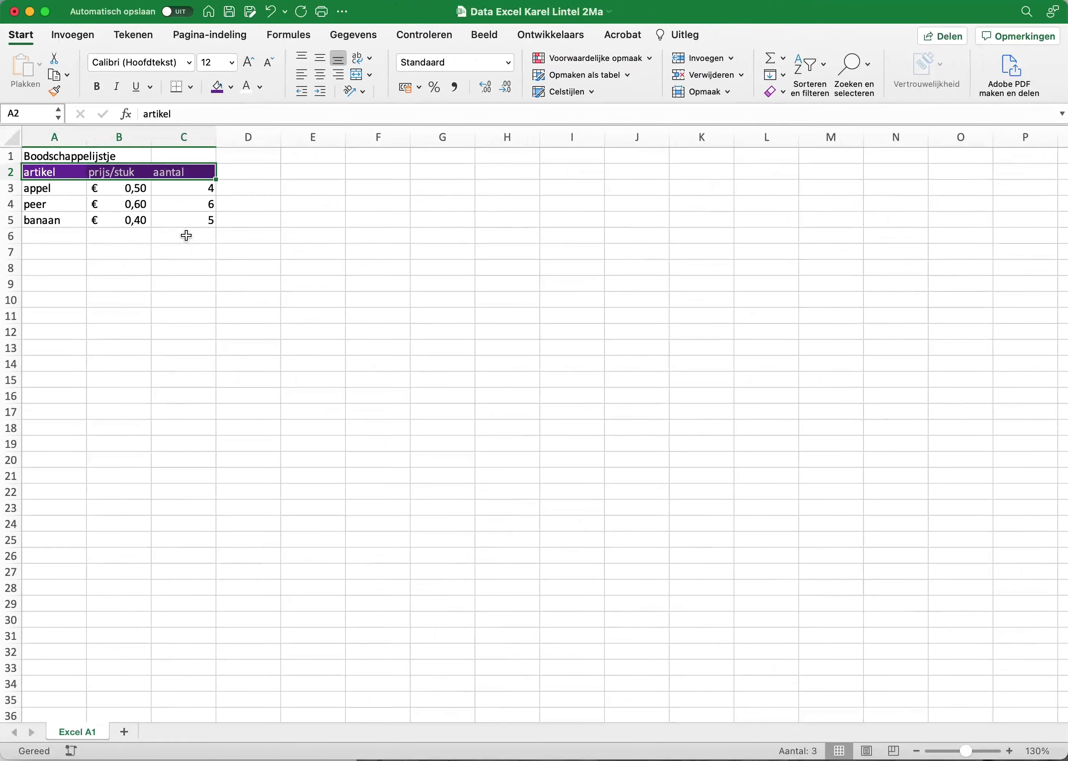
click(186, 236)
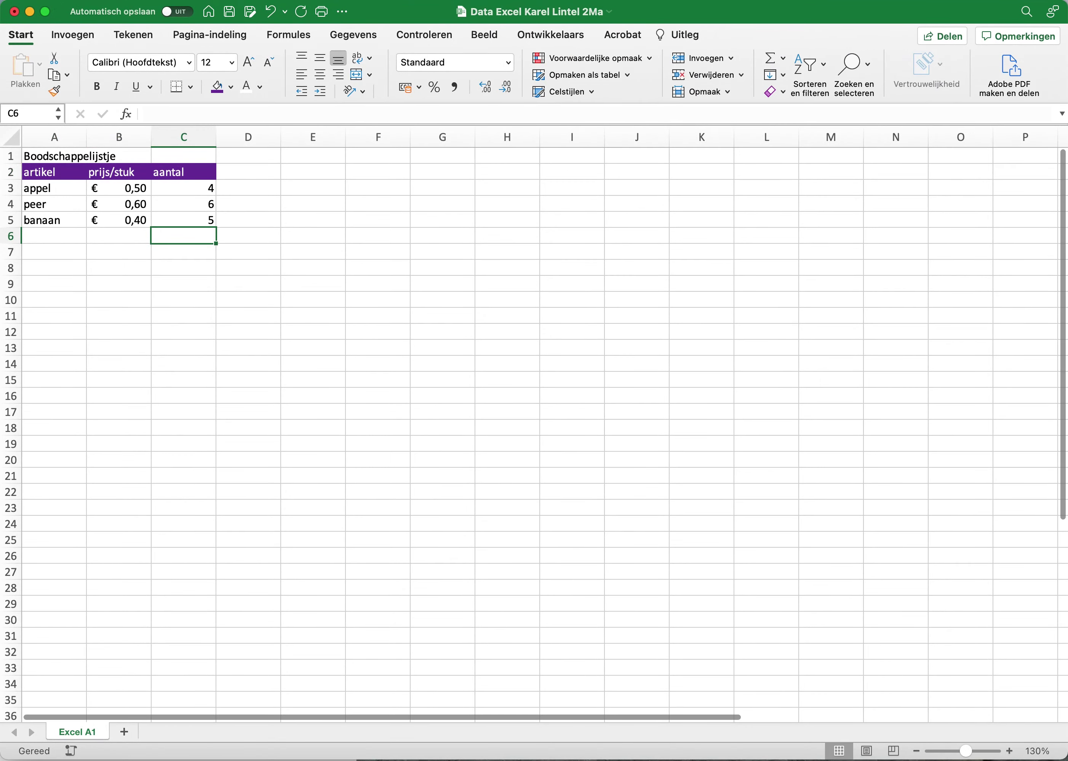
click(1008, 750)
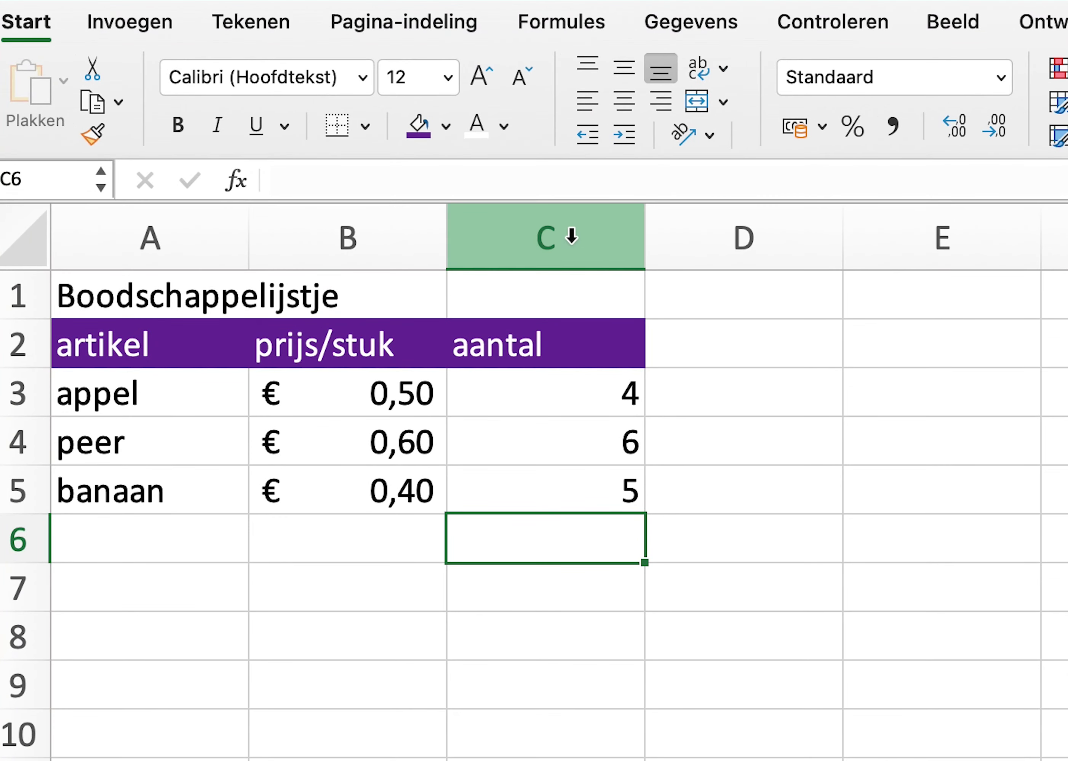
- Auto-fit the widths of columns C, B and A to their contents
double_click(644, 238)
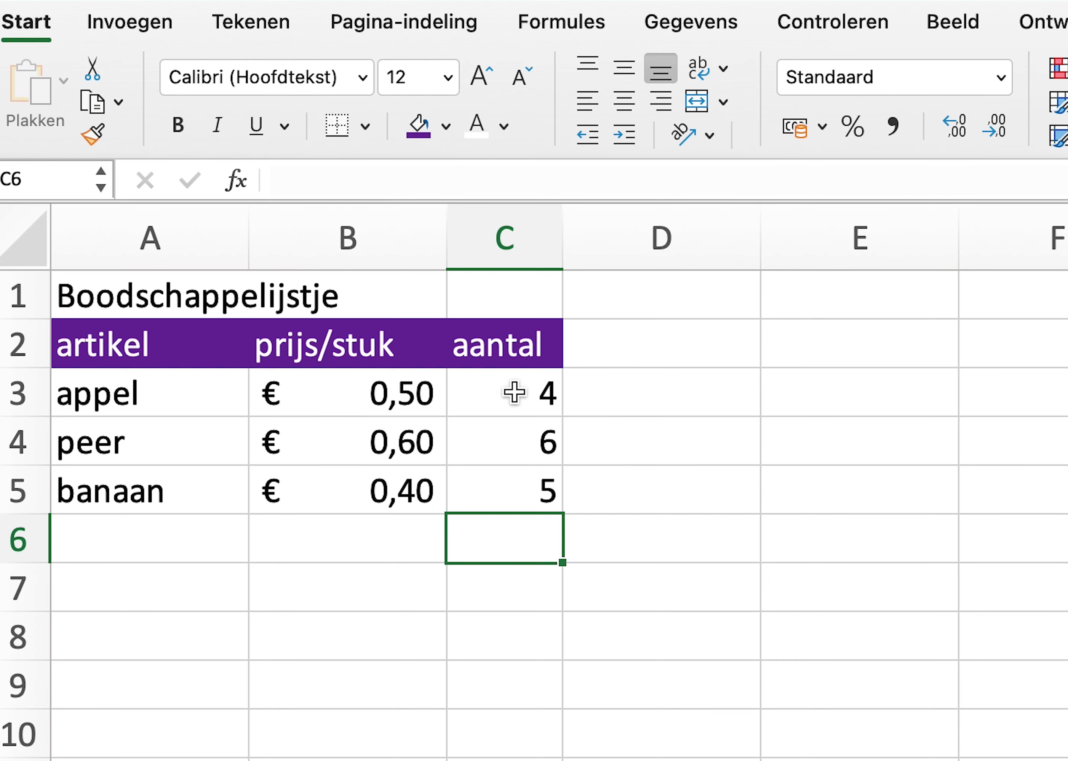
double_click(446, 240)
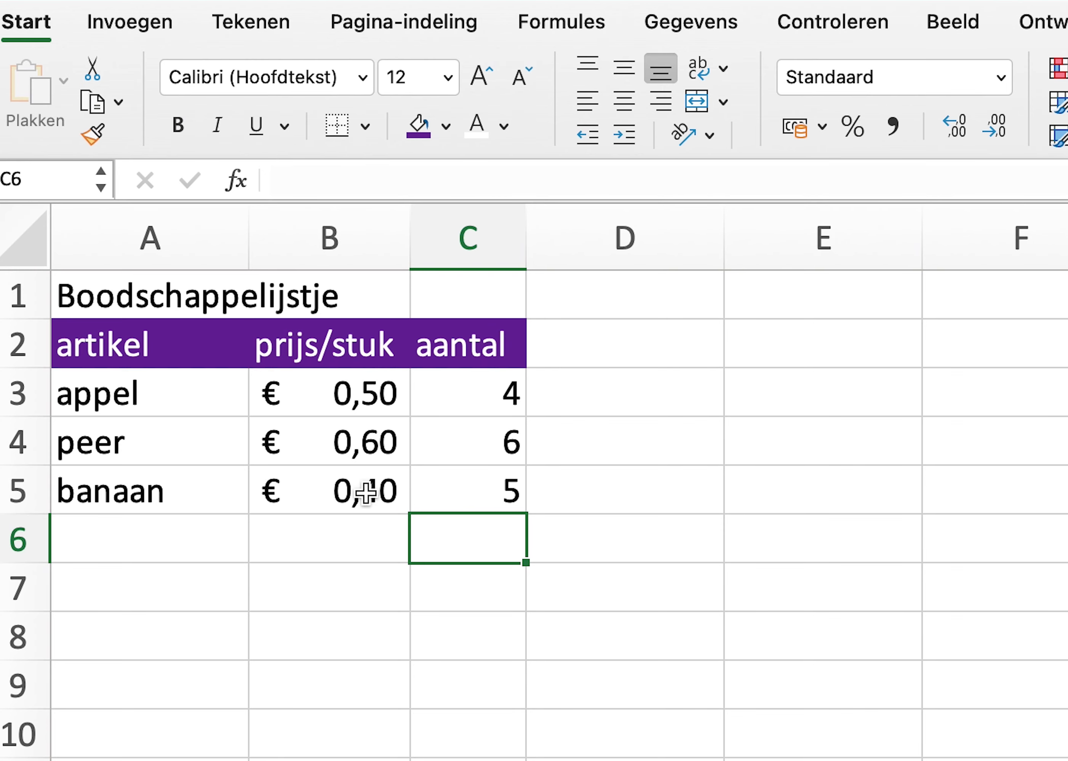
click(249, 240)
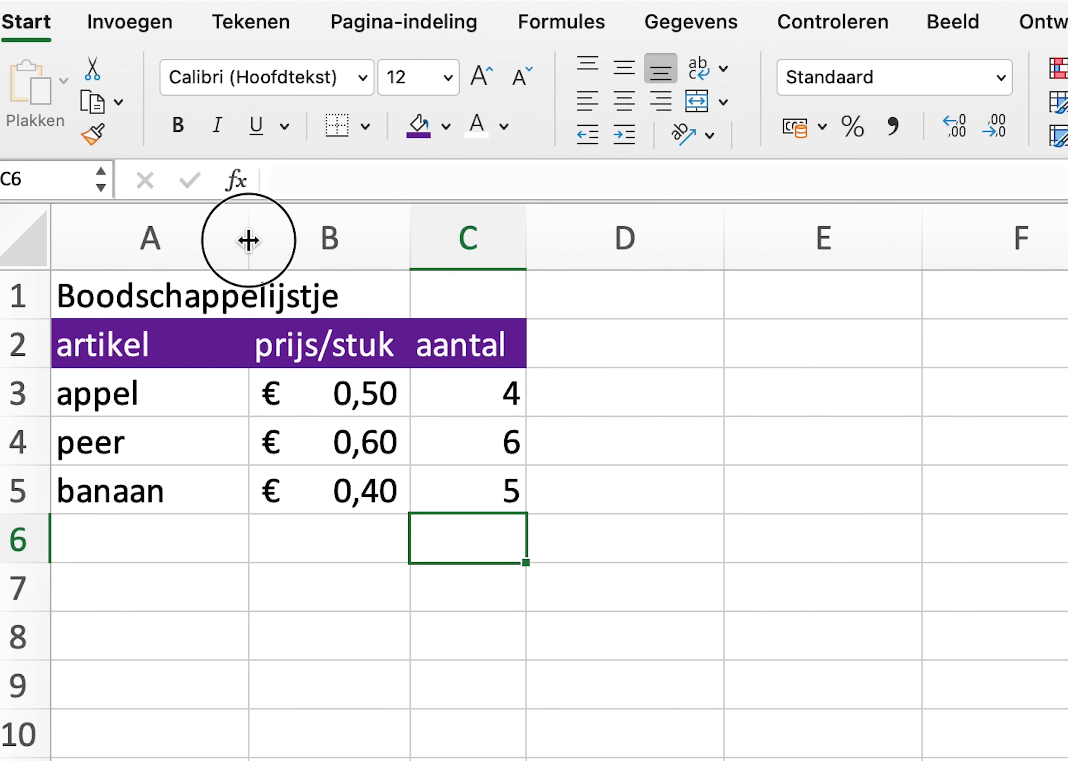
double_click(248, 240)
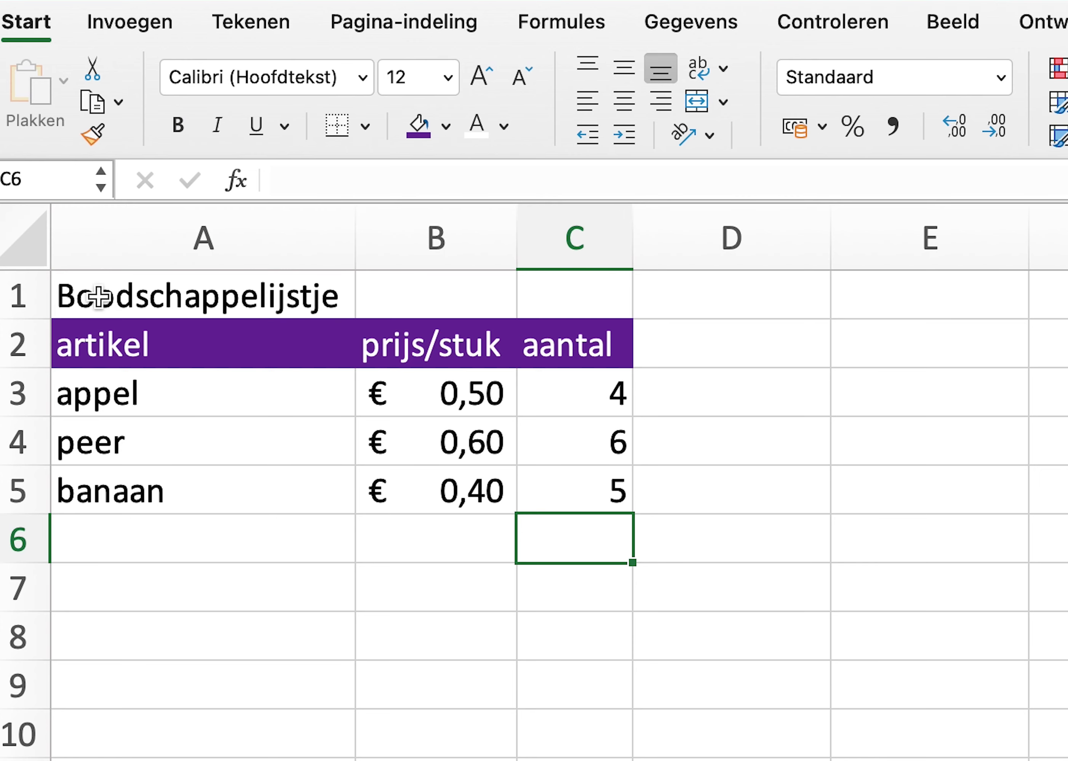
- Correct the spelling of the title in A1 to Boodschappenlijstje
click(255, 300)
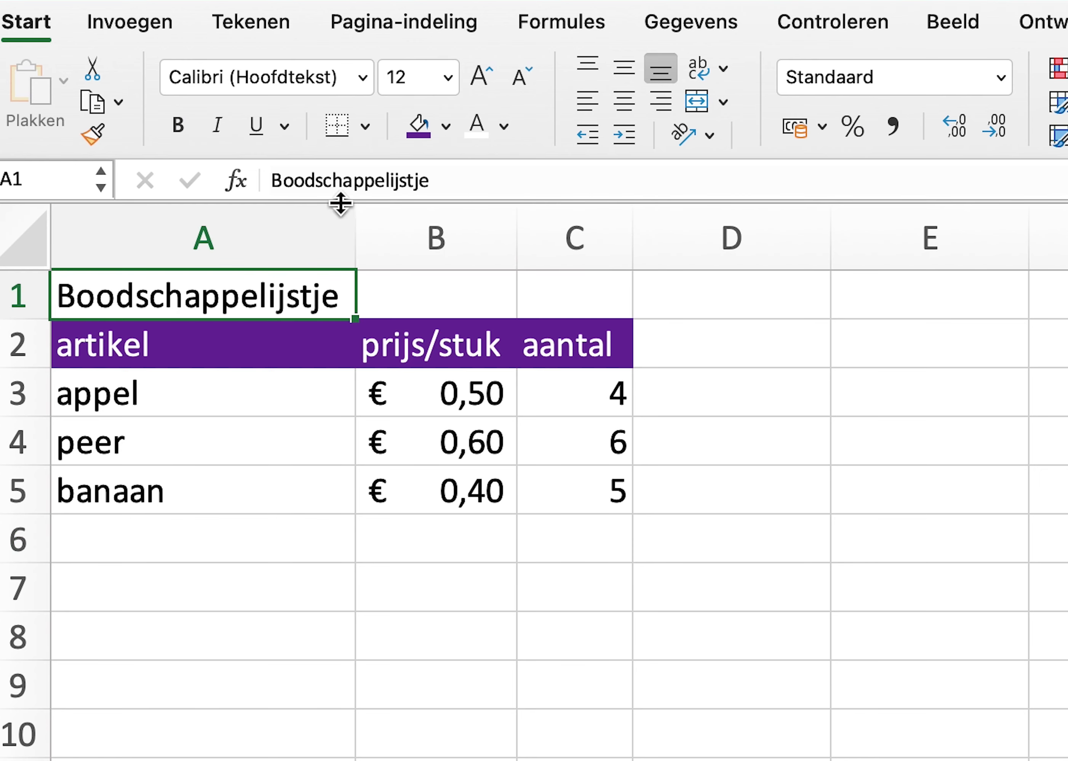
click(384, 180)
text(n)
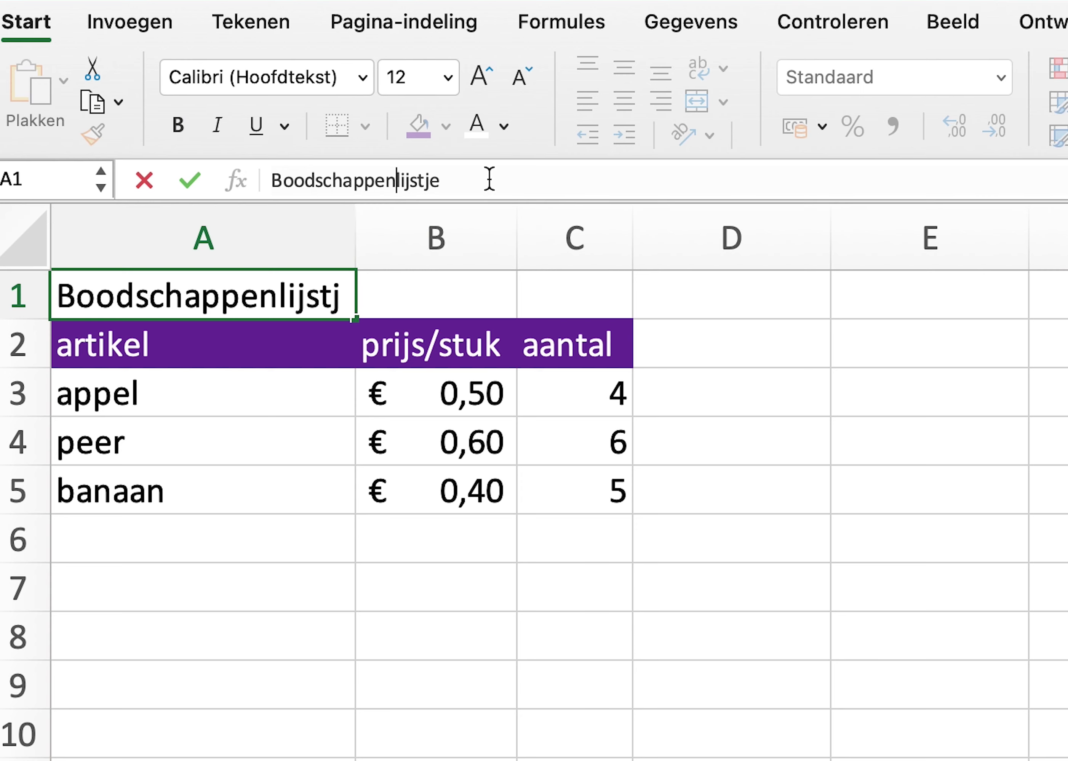
click(452, 180)
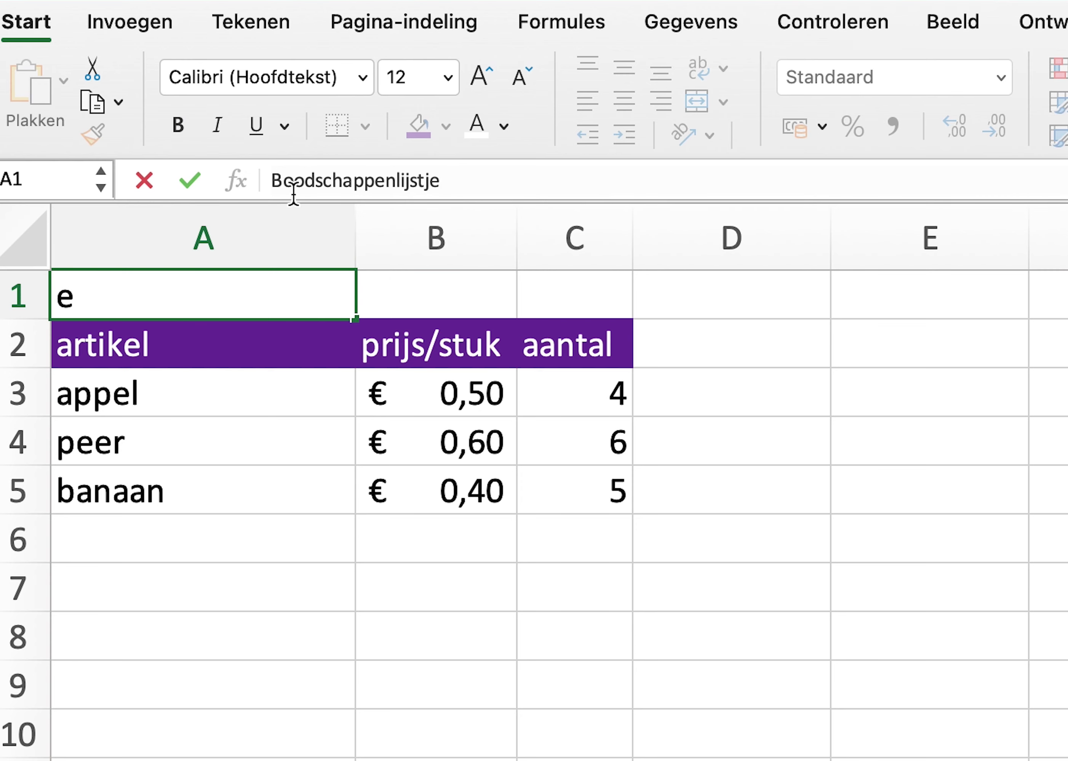
click(268, 396)
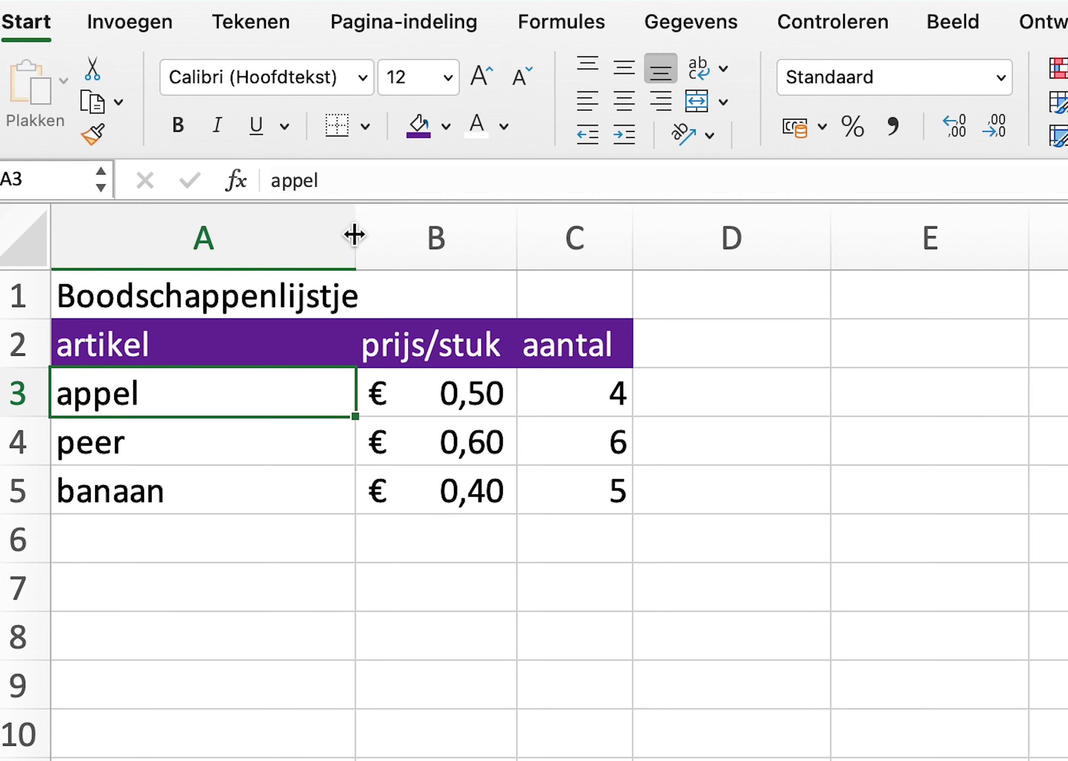
- Narrow column A to just fit the item names, letting the title run over into the neighbouring columns
drag(354, 234, 354, 235)
drag(255, 239, 190, 240)
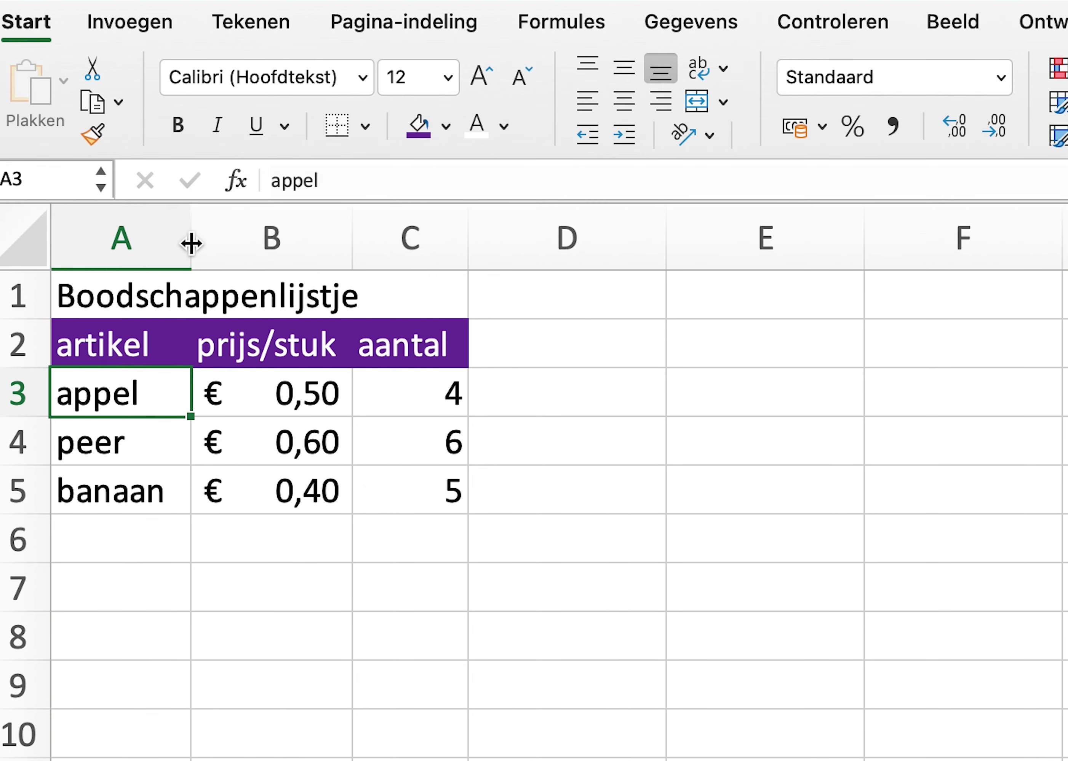
click(274, 555)
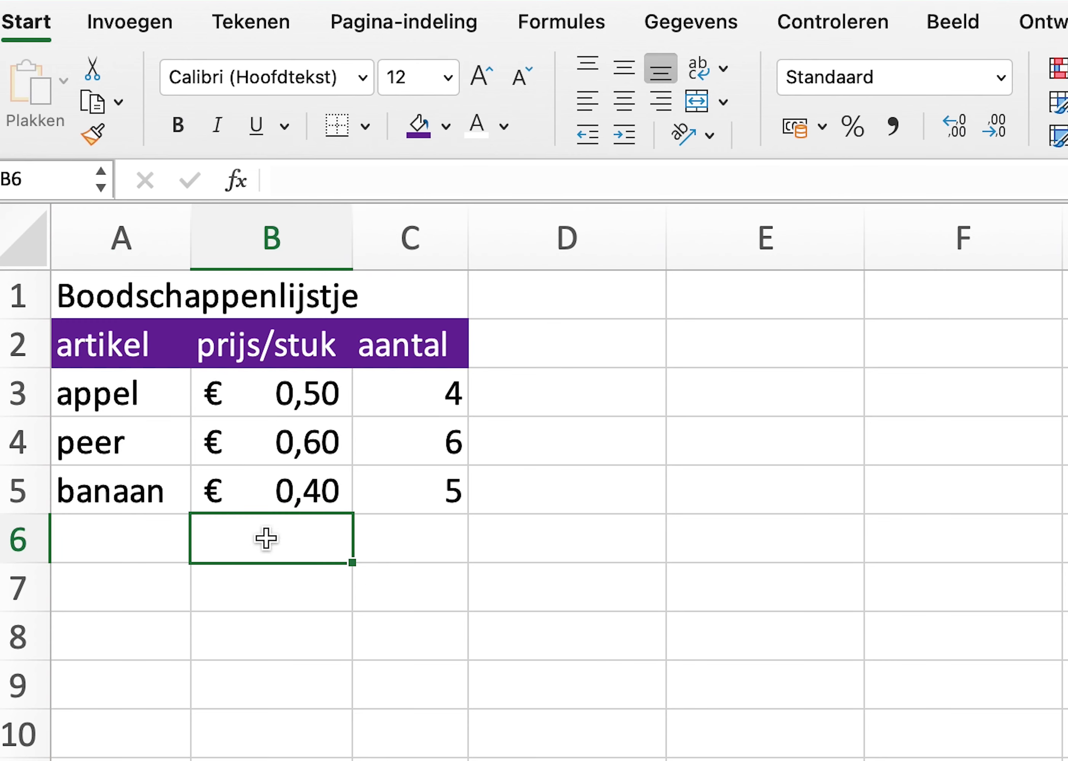
- Widen columns A, B and C slightly to leave some extra space beside their contents
drag(190, 241, 223, 243)
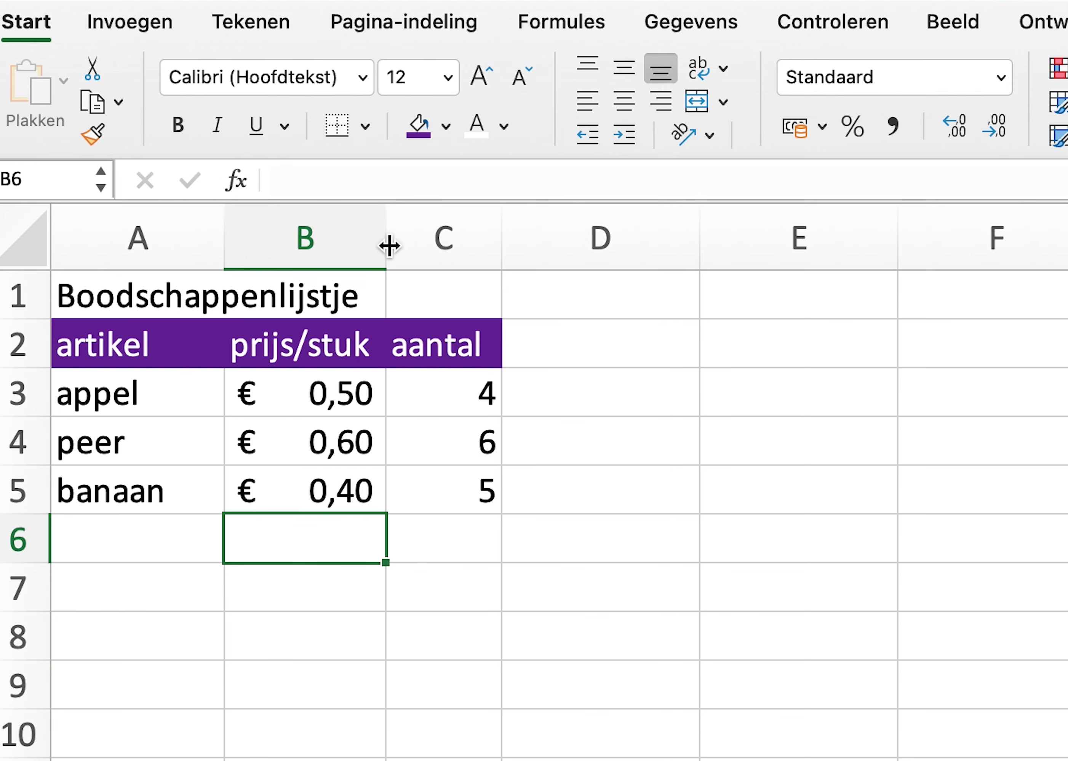
drag(387, 241, 410, 244)
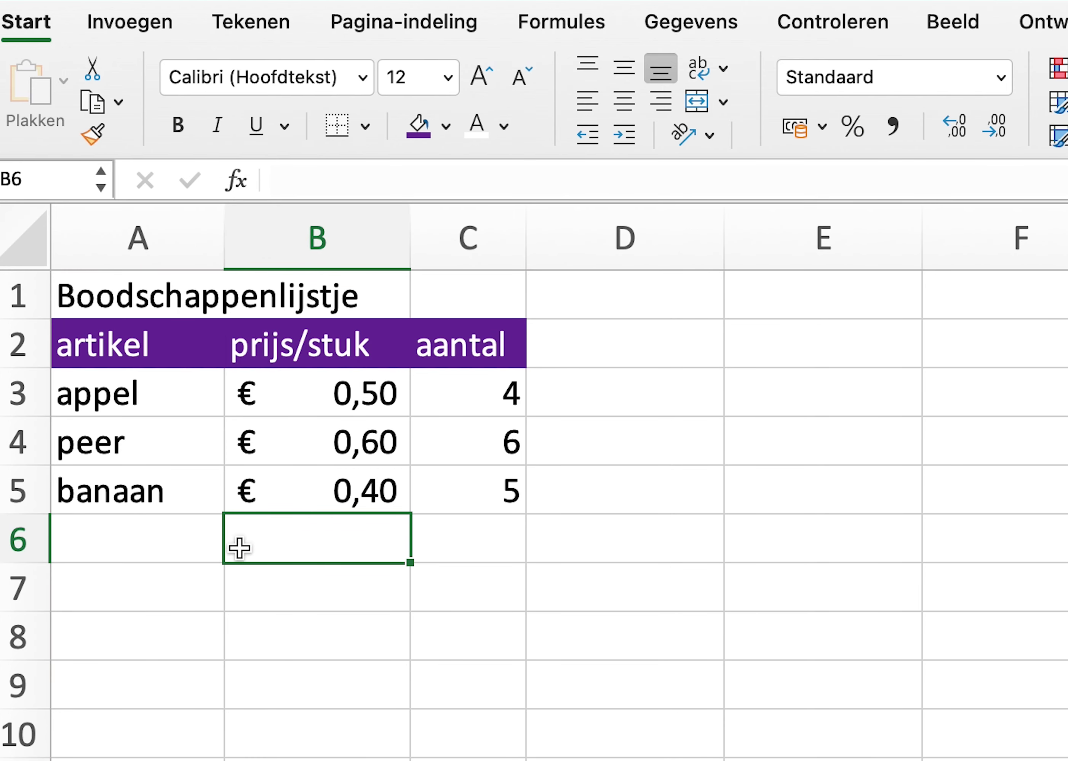
scroll(338, 574, right, 1)
drag(480, 241, 496, 245)
scroll(513, 306, left, 1)
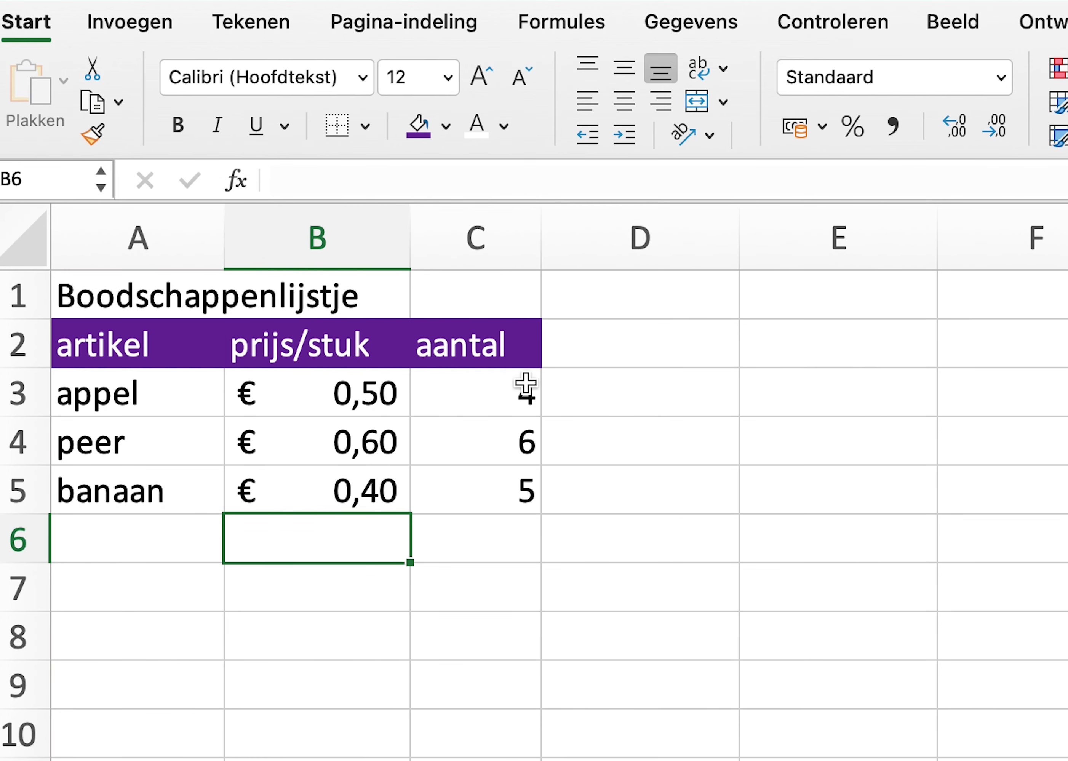
- Centre the contents of the whole aantal column C horizontally and deselect the column
click(501, 221)
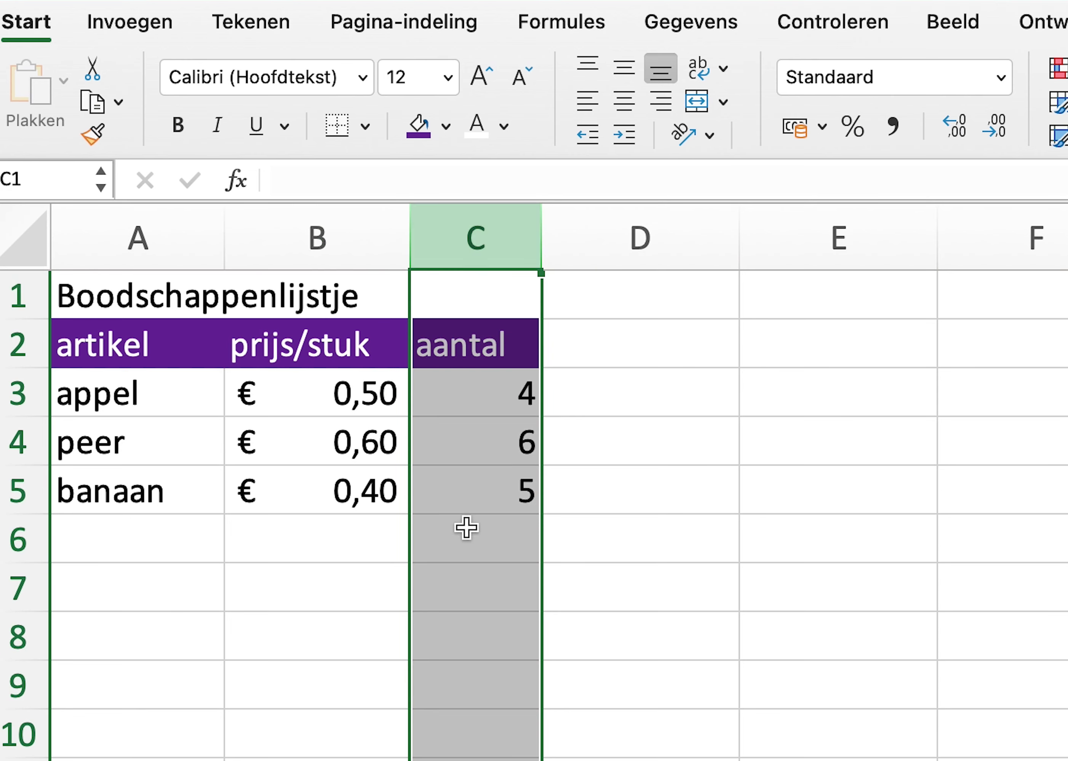
click(624, 104)
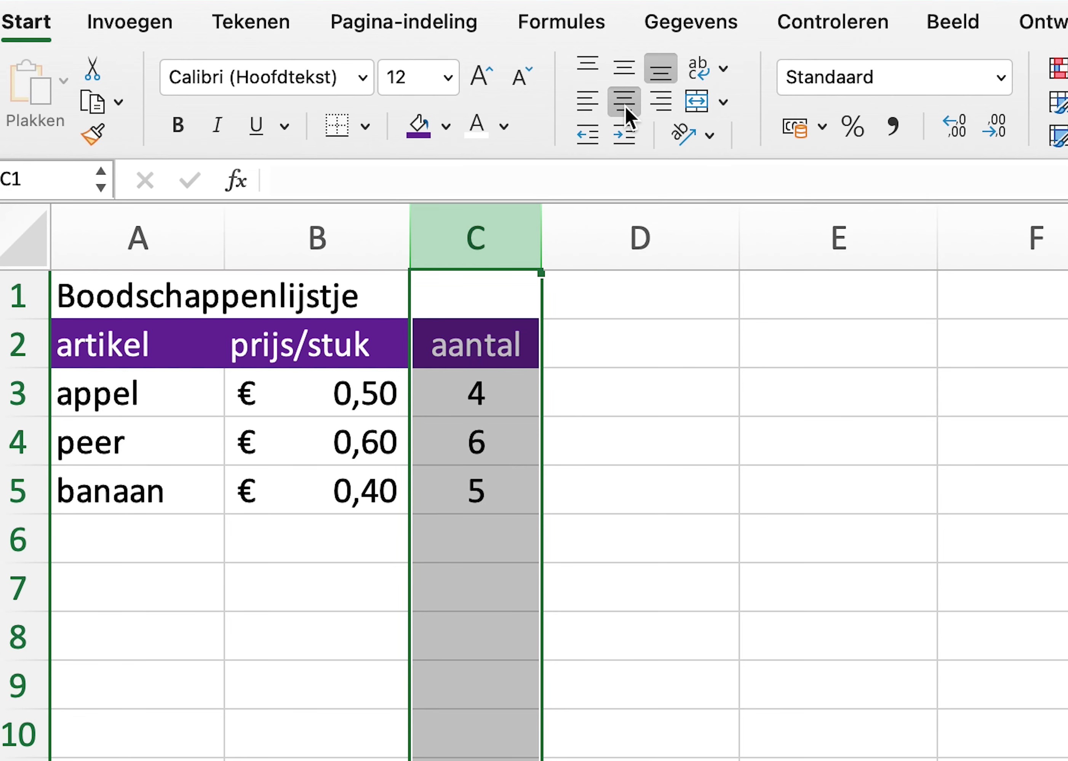
click(471, 529)
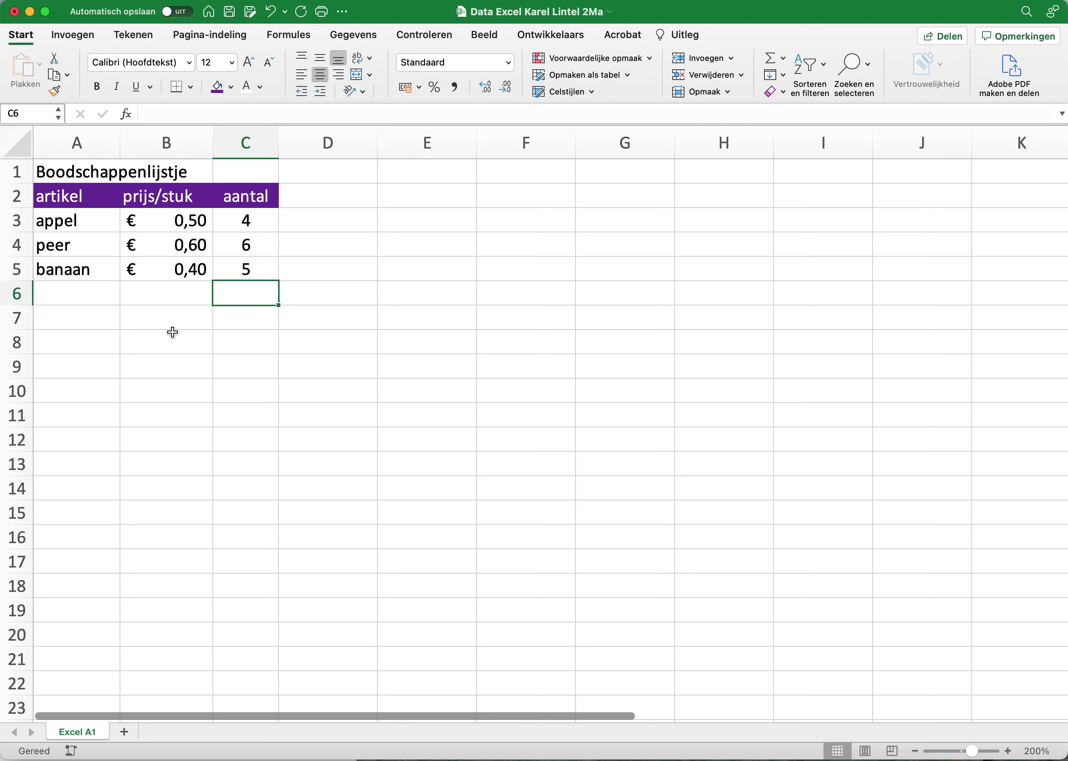
- Add the header subtotaal in D2 and copy the formatting of header cell C2 onto it
click(324, 194)
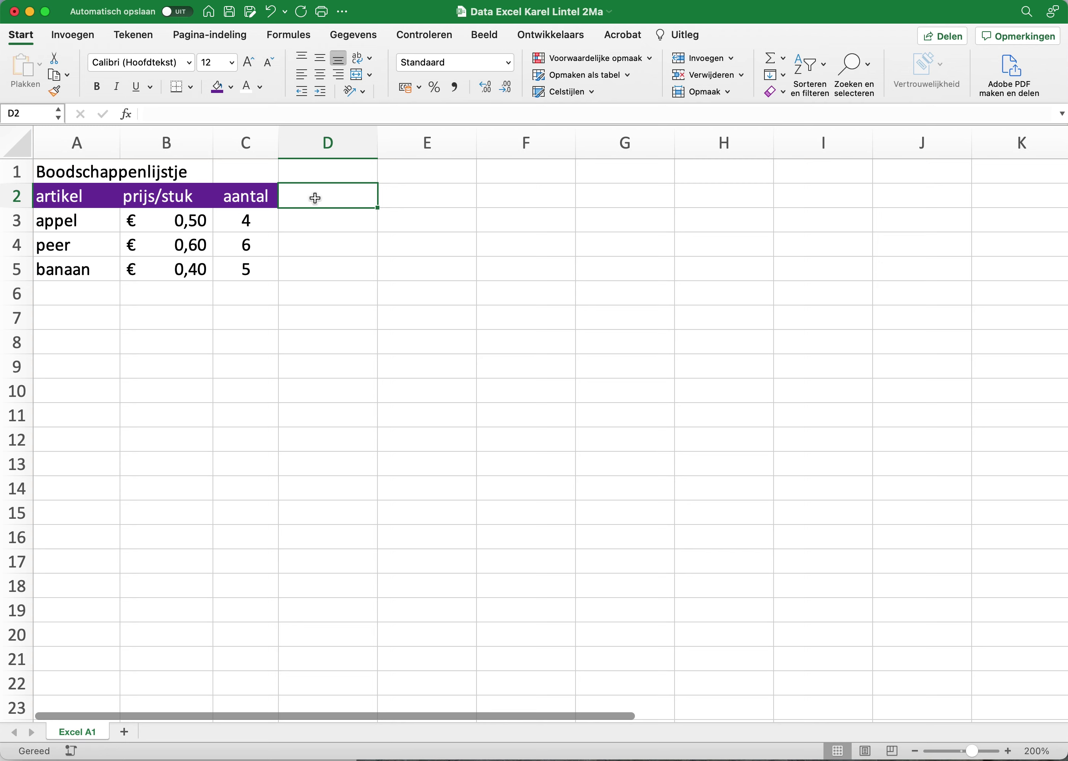
text(subtotaal)
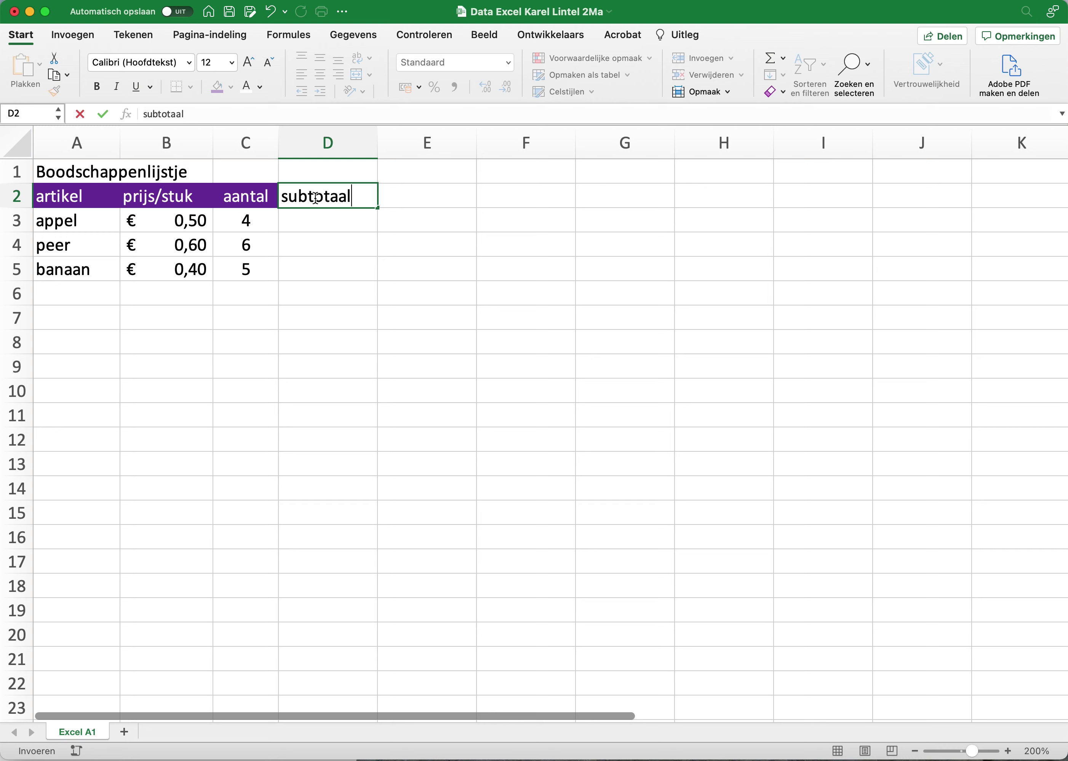
key(Return)
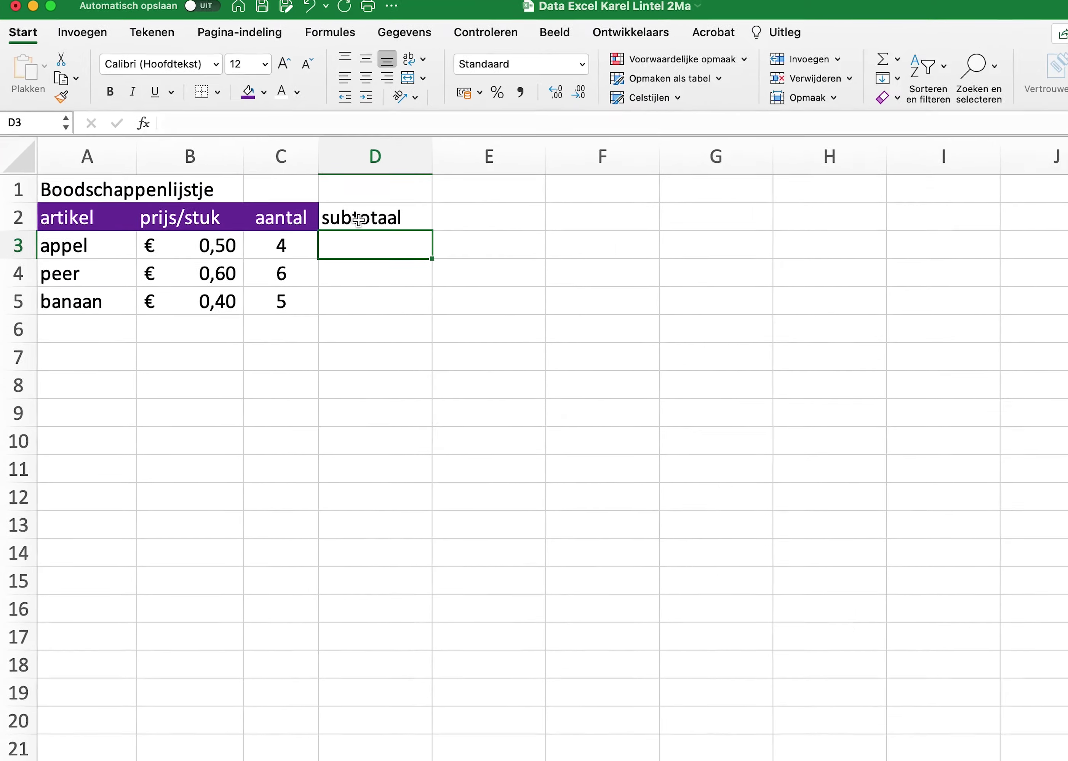
click(493, 339)
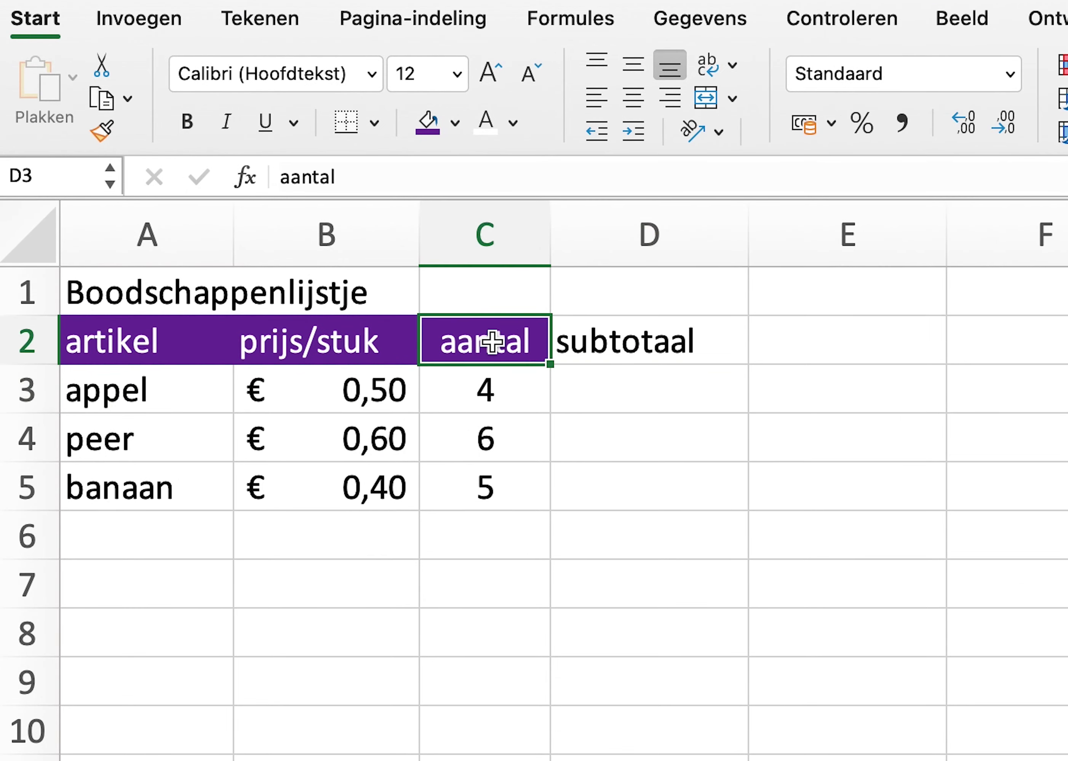
click(101, 127)
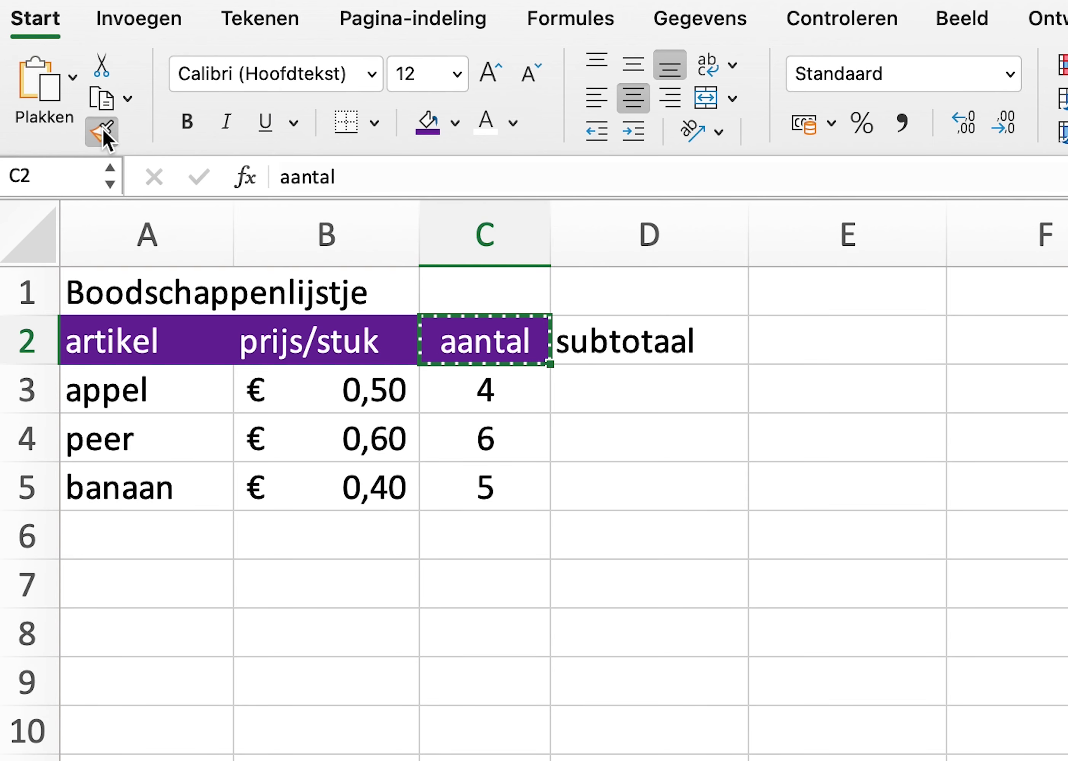
click(609, 340)
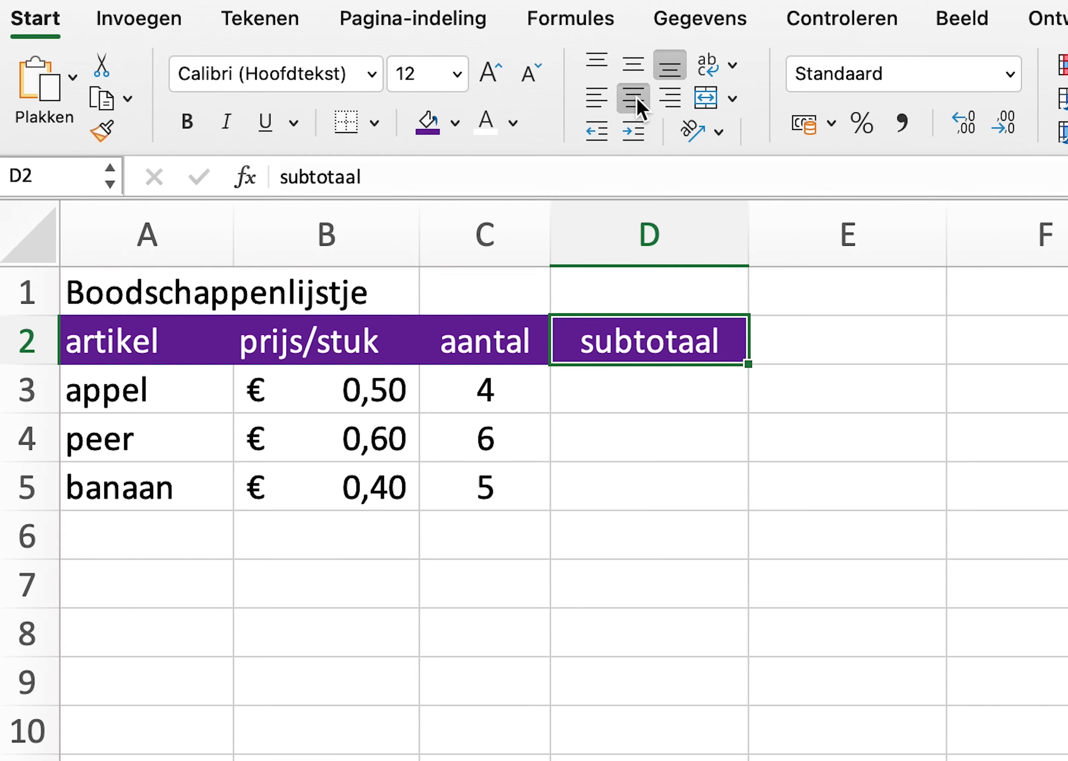
- Begin a formula with = in D3 for the subtotal of appel
click(659, 397)
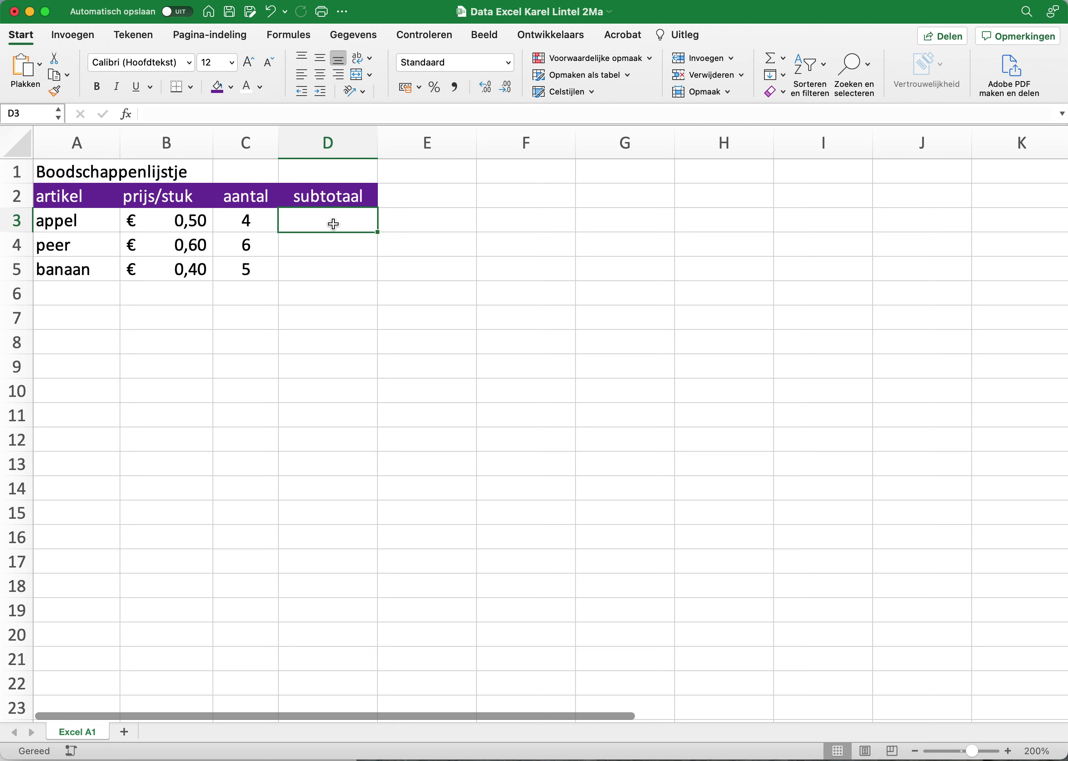
click(188, 115)
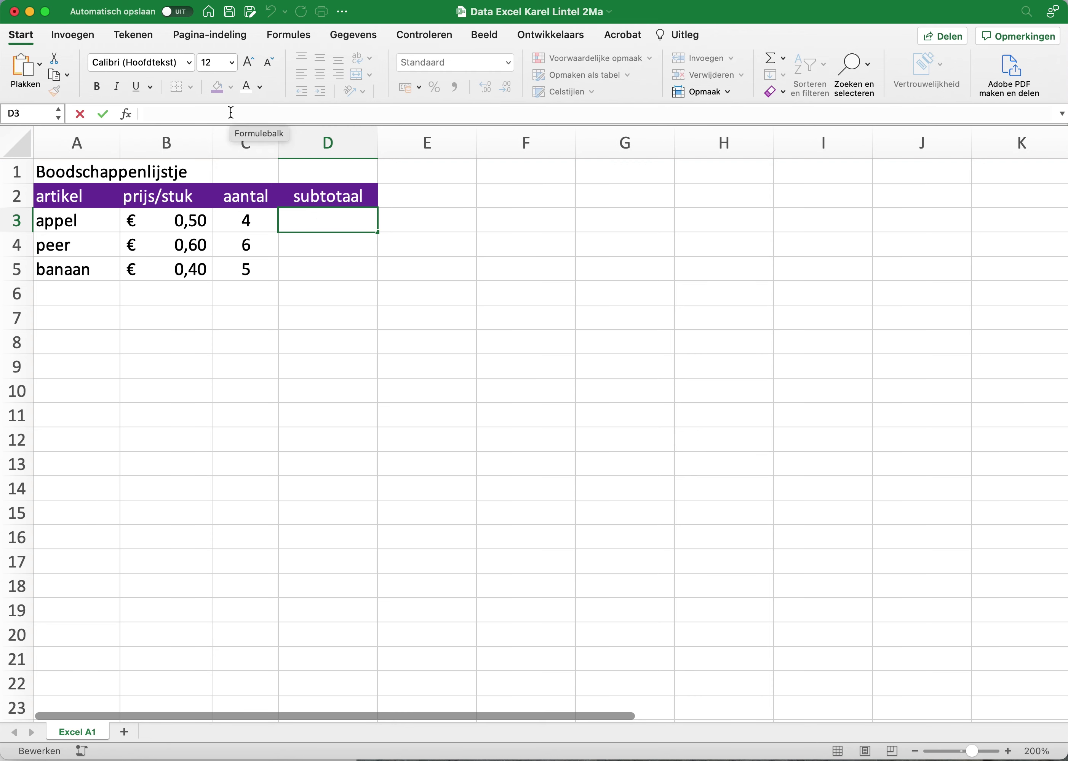
text(=)
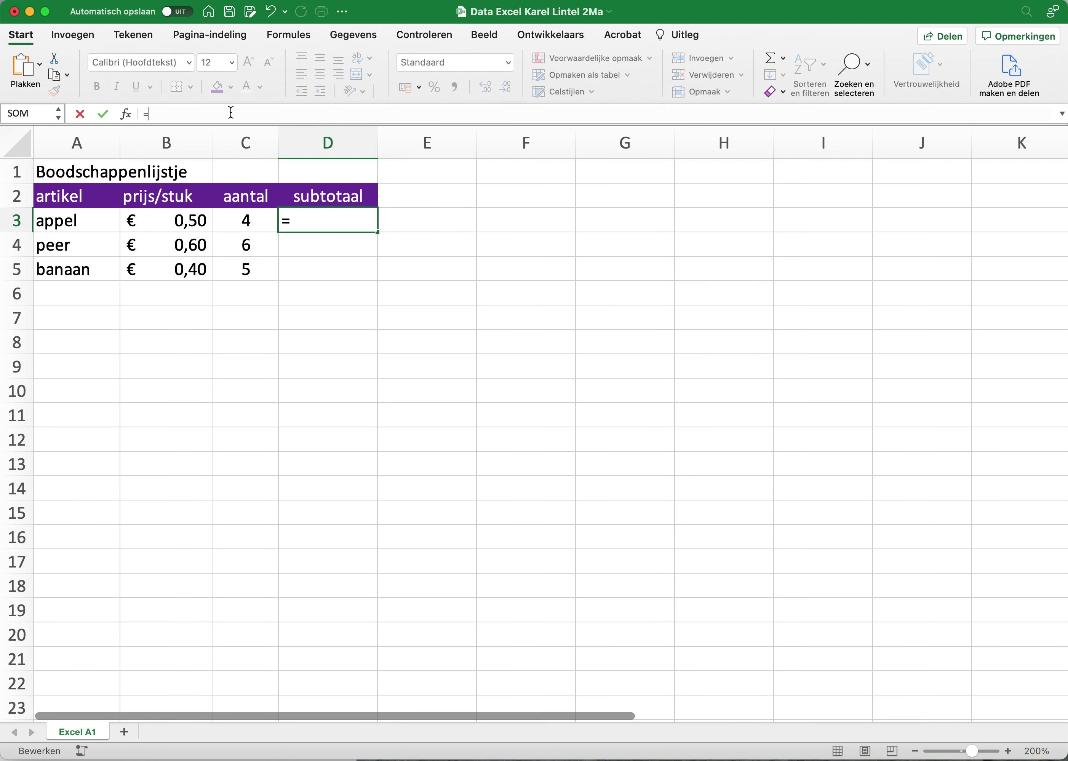